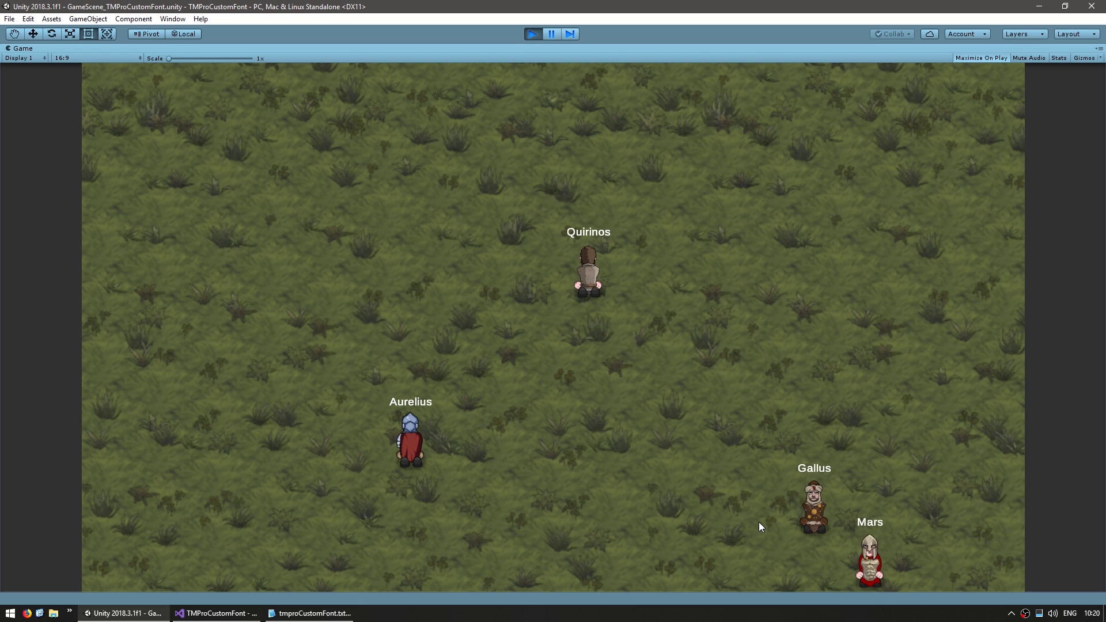
- Exit Play mode with Ctrl+P to stop the labelled characters demo
key(ctrl+p)
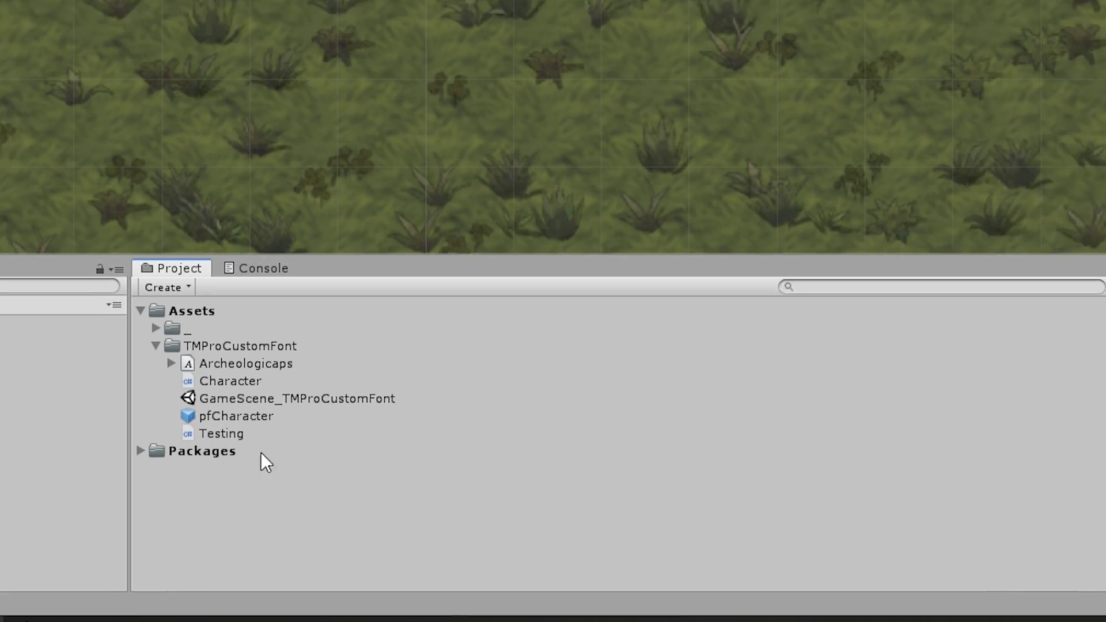
- Select the Archeologicaps font under TMProCustomFont to view its import settings
click(295, 472)
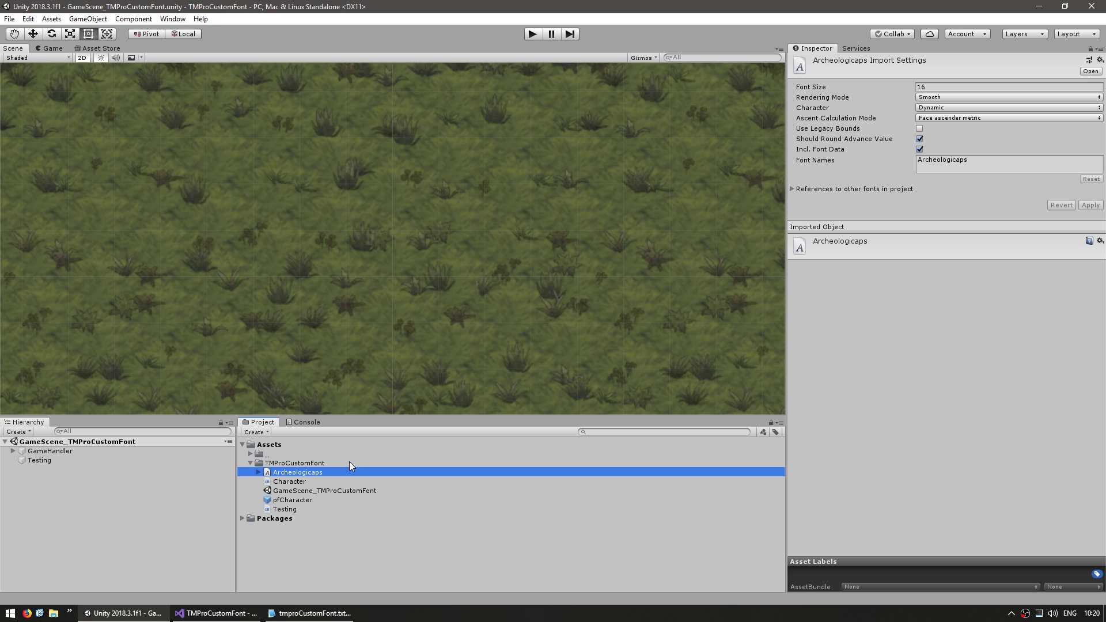
- Create an empty GameObject and add a Text Mesh component to it
right_click(78, 513)
mouse_move(127, 416)
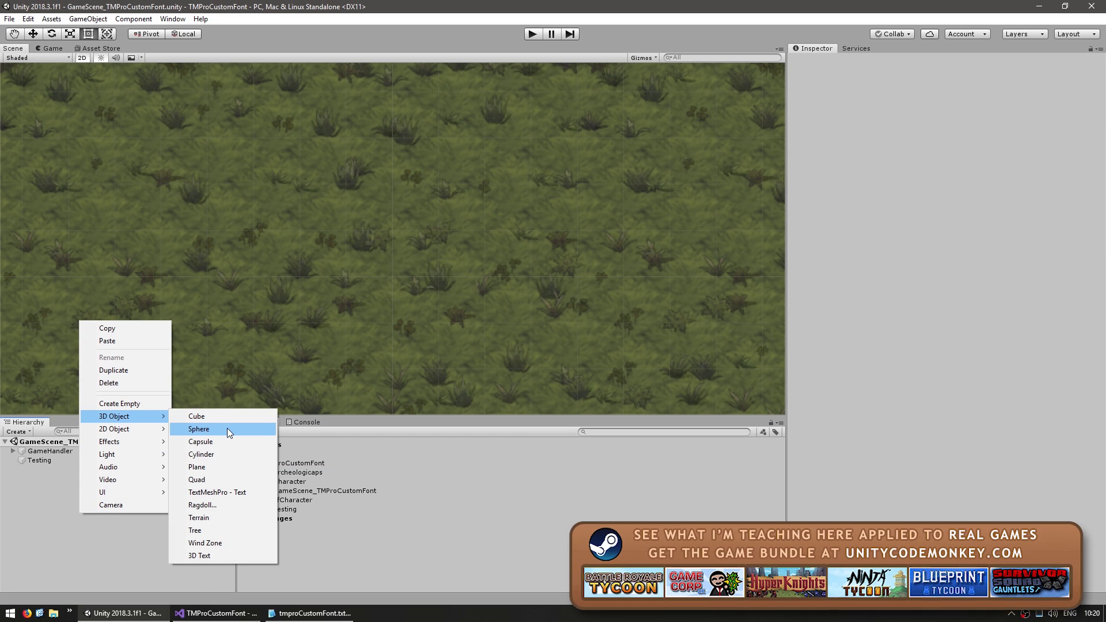
click(119, 403)
click(914, 138)
click(922, 192)
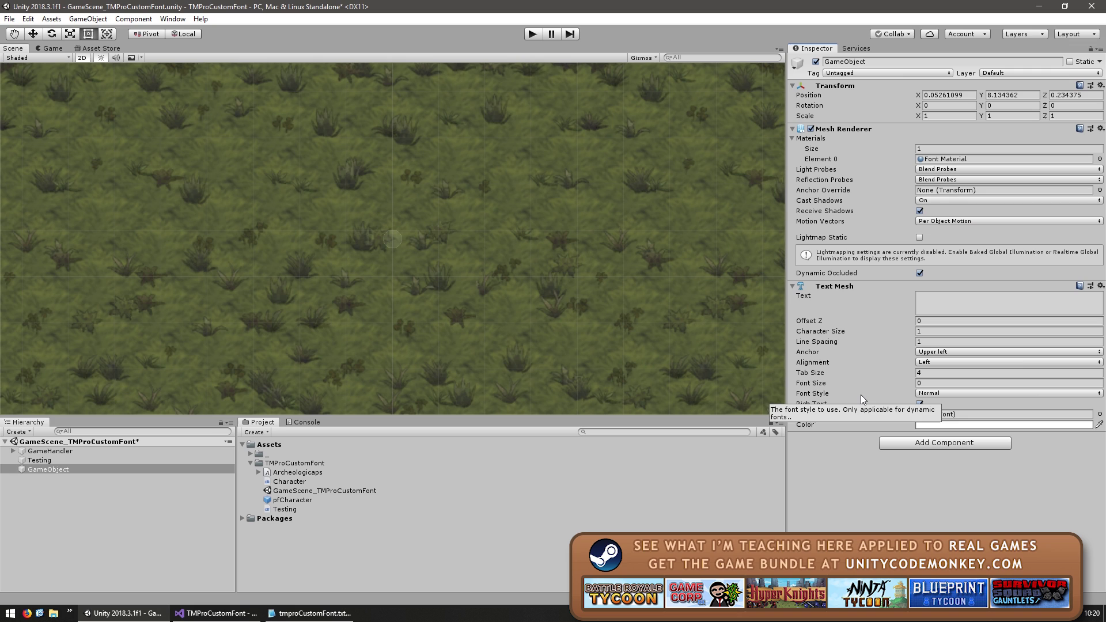
- Set the Text Mesh font to Archeologicaps and its text to 'Maximus'
drag(286, 473, 951, 415)
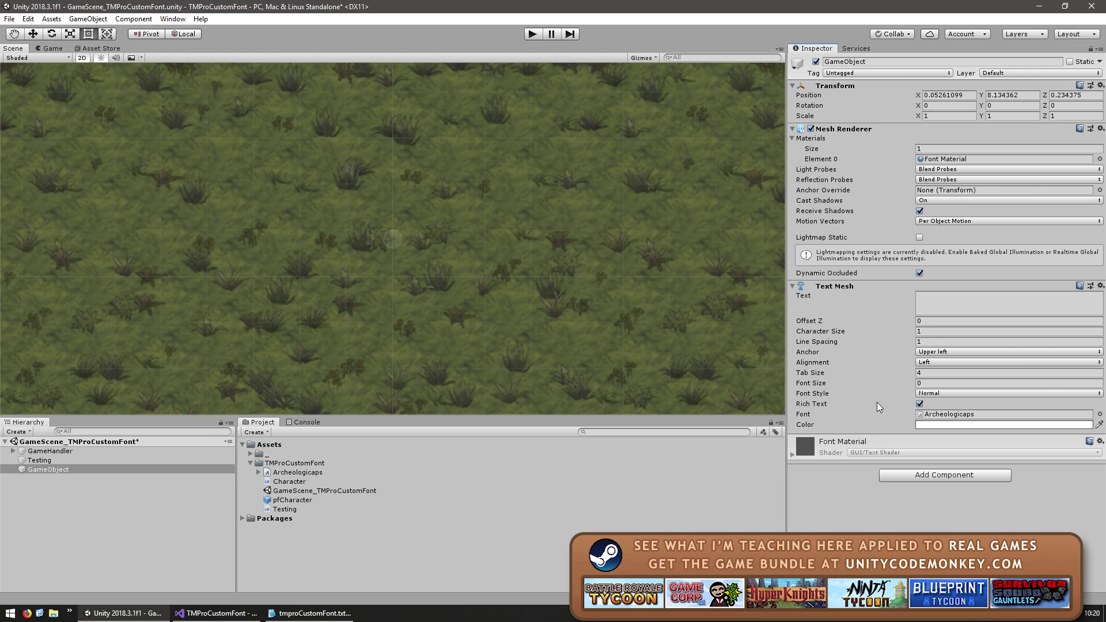
click(942, 295)
text(asdf)
key(ctrl+a)
text(Maximus)
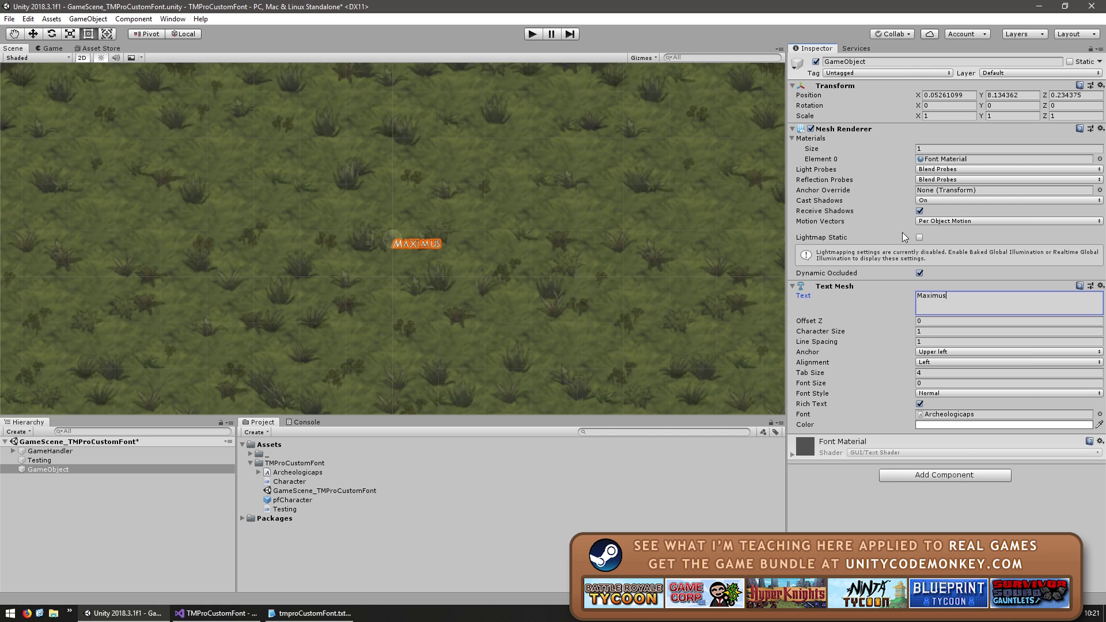
scroll(397, 305, up, 5)
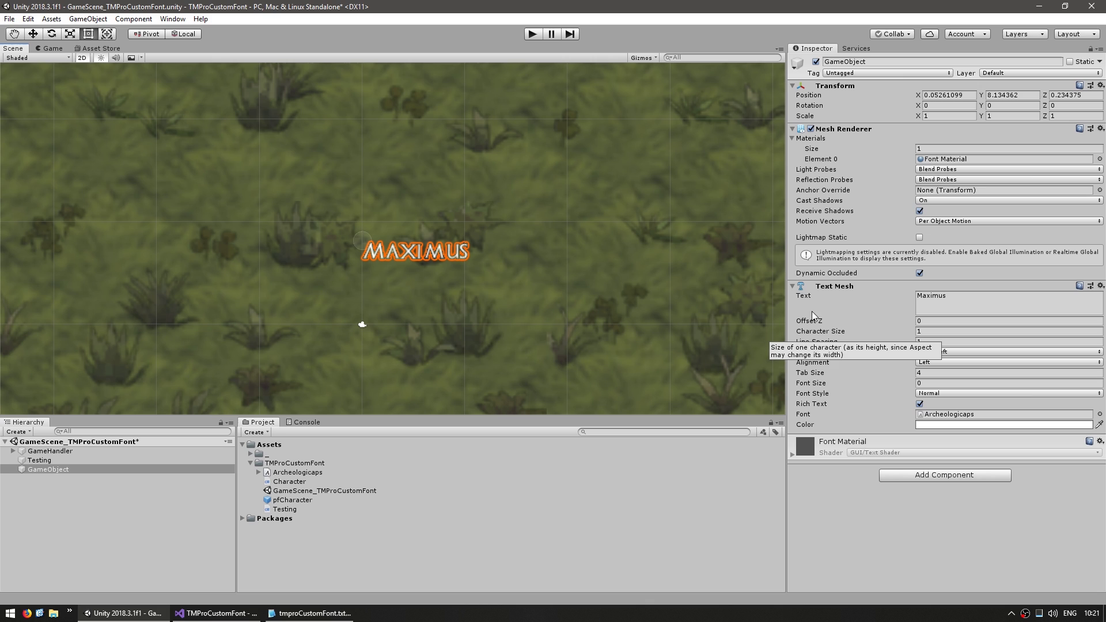
- Create a TextMeshPro - Text object and try dropping Archeologicaps onto its Font Asset
right_click(46, 498)
mouse_move(92, 401)
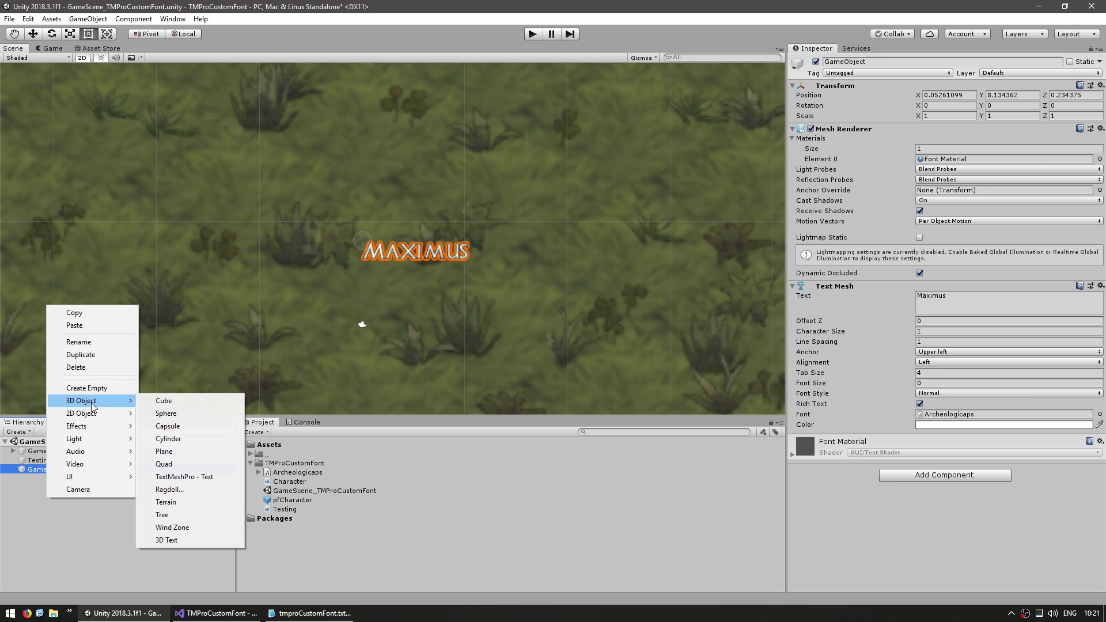
click(190, 477)
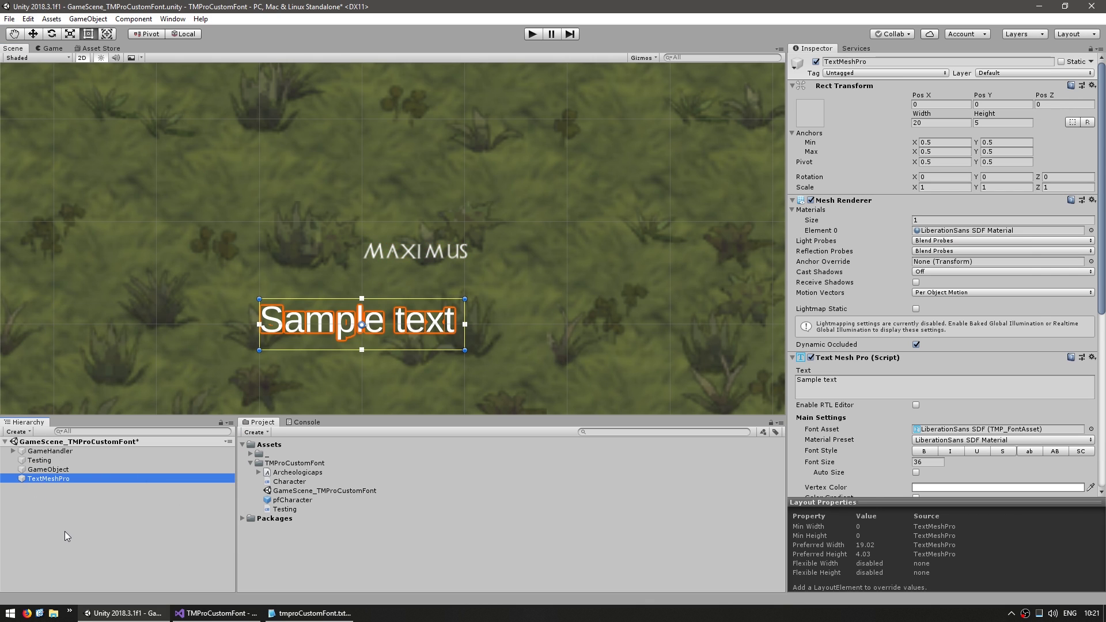
scroll(865, 384, down, 3)
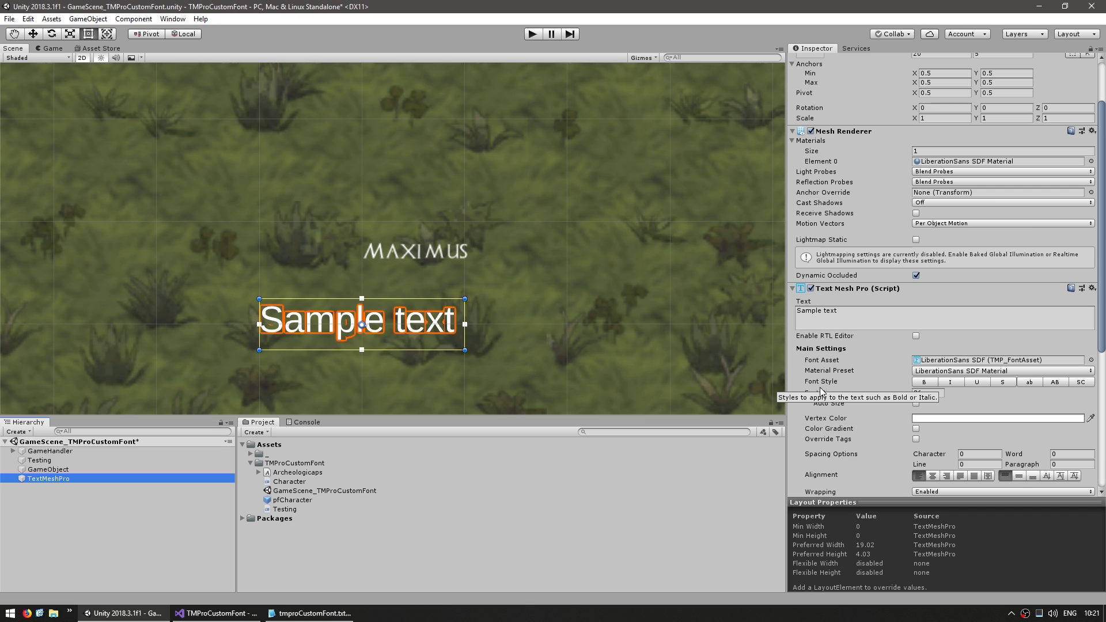
drag(295, 474, 943, 363)
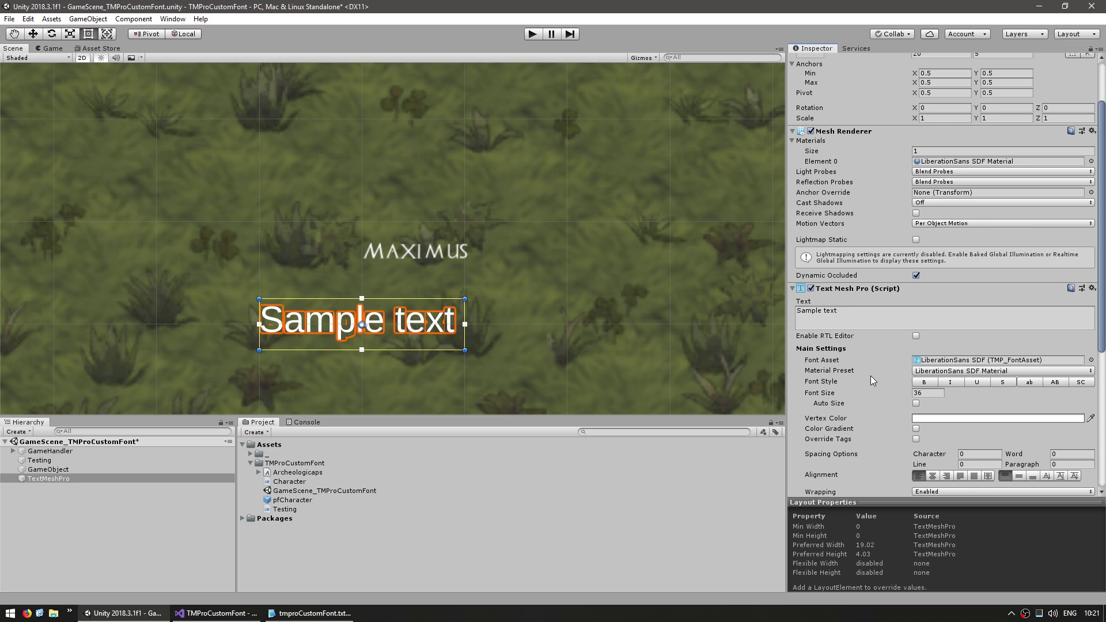
- Reselect the Sample text object and retry assigning Archeologicaps as its Font Asset
click(186, 530)
click(63, 479)
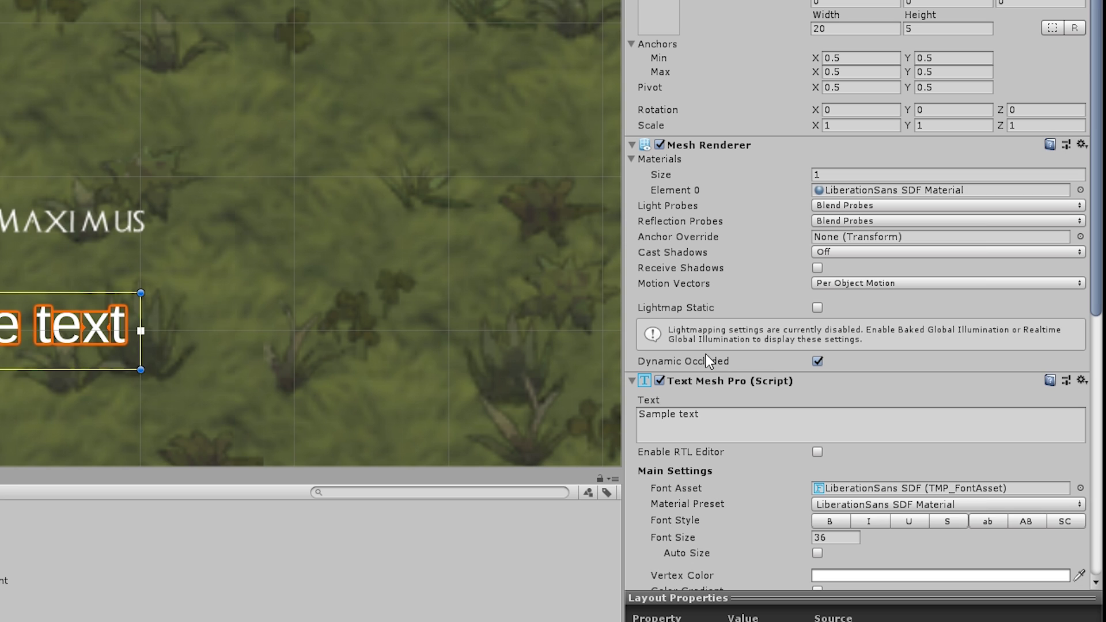
scroll(669, 326, down, 5)
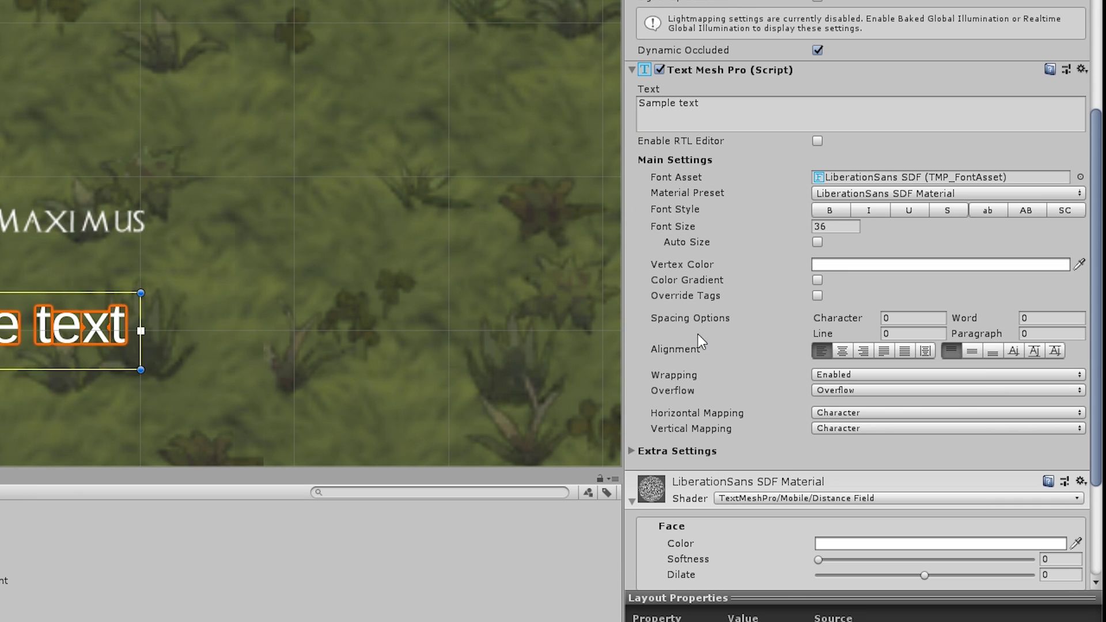
scroll(707, 332, up, 5)
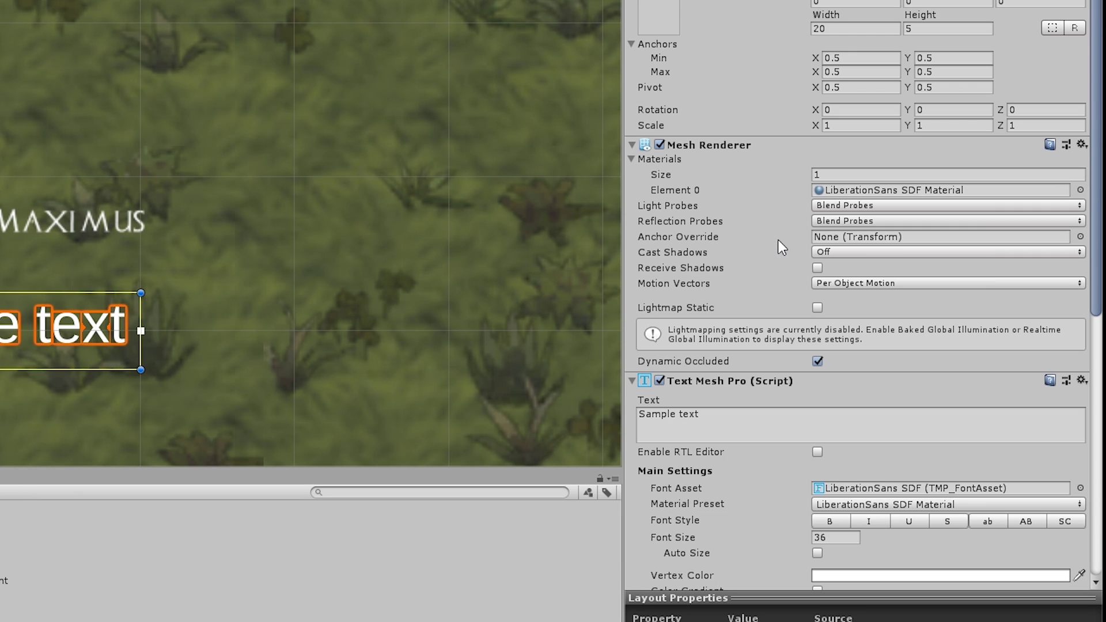
scroll(741, 241, down, 6)
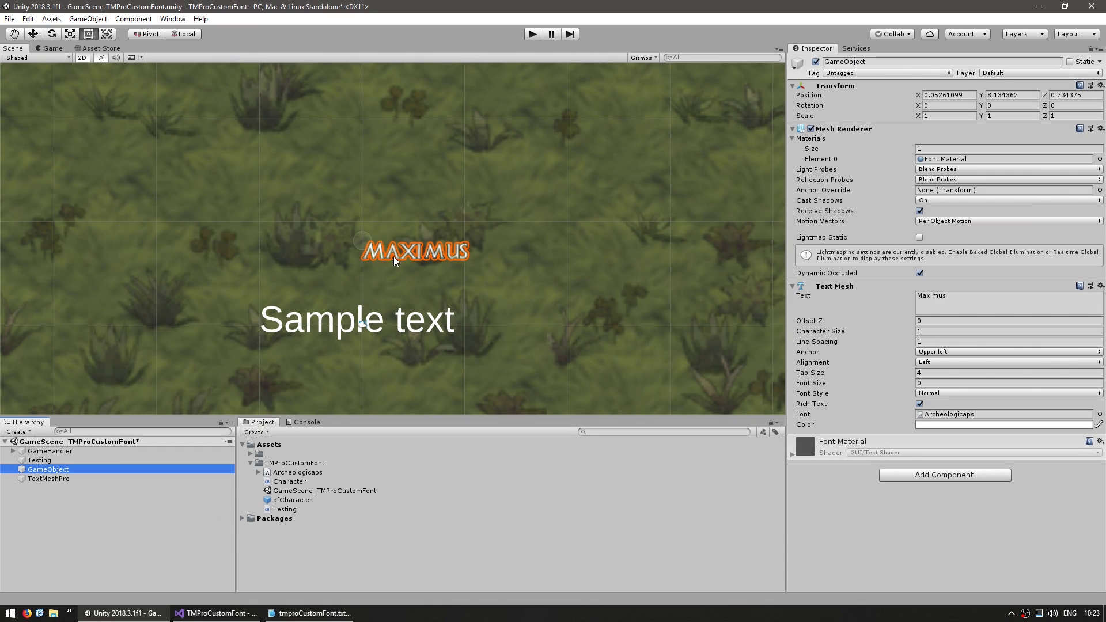
click(398, 341)
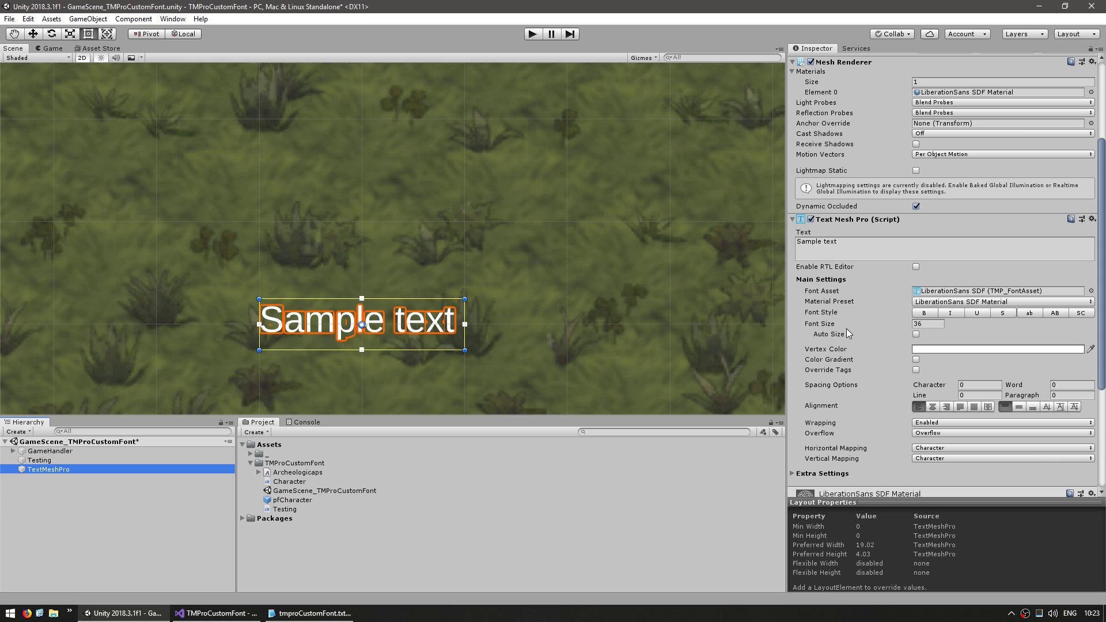
click(818, 292)
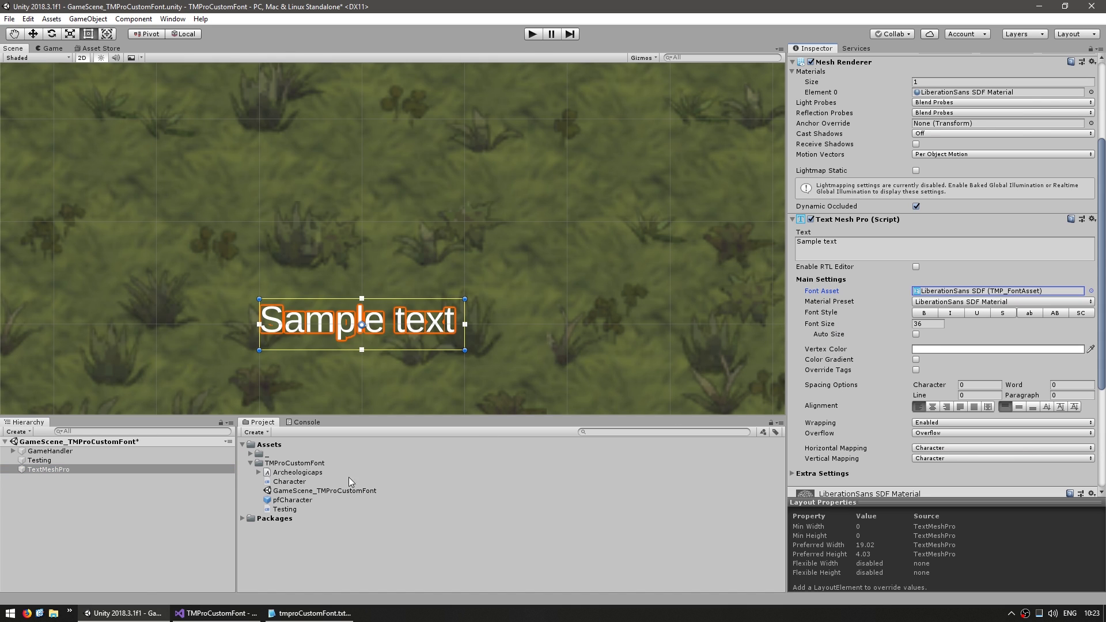
drag(285, 473, 997, 293)
click(301, 473)
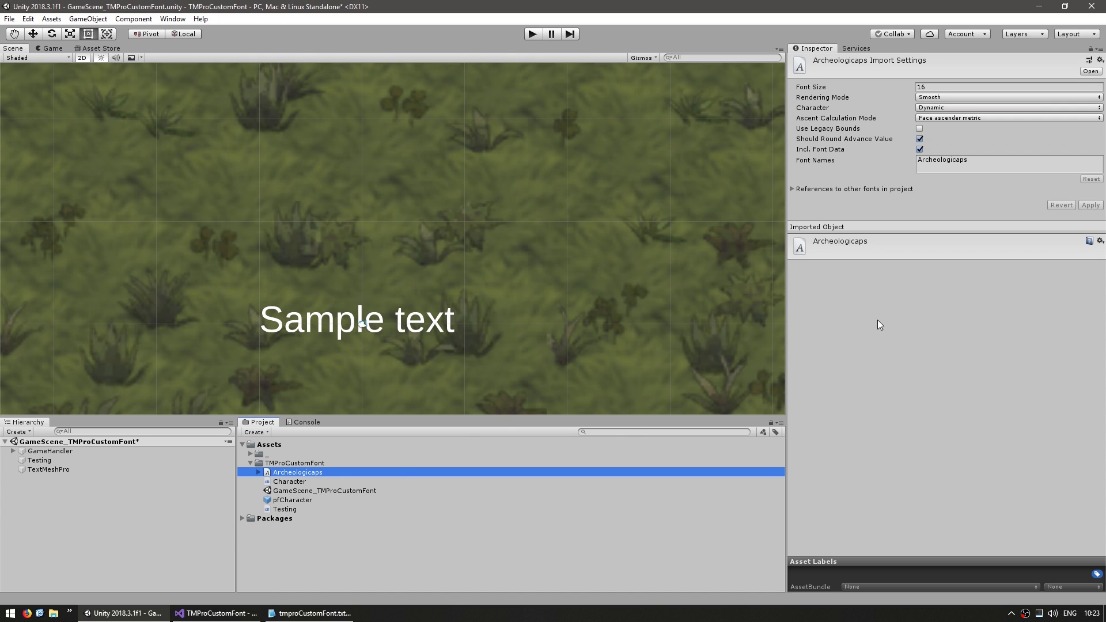
- Generate a 512×512 ASCII font atlas from Archeologicaps in the Font Asset Creator
click(173, 18)
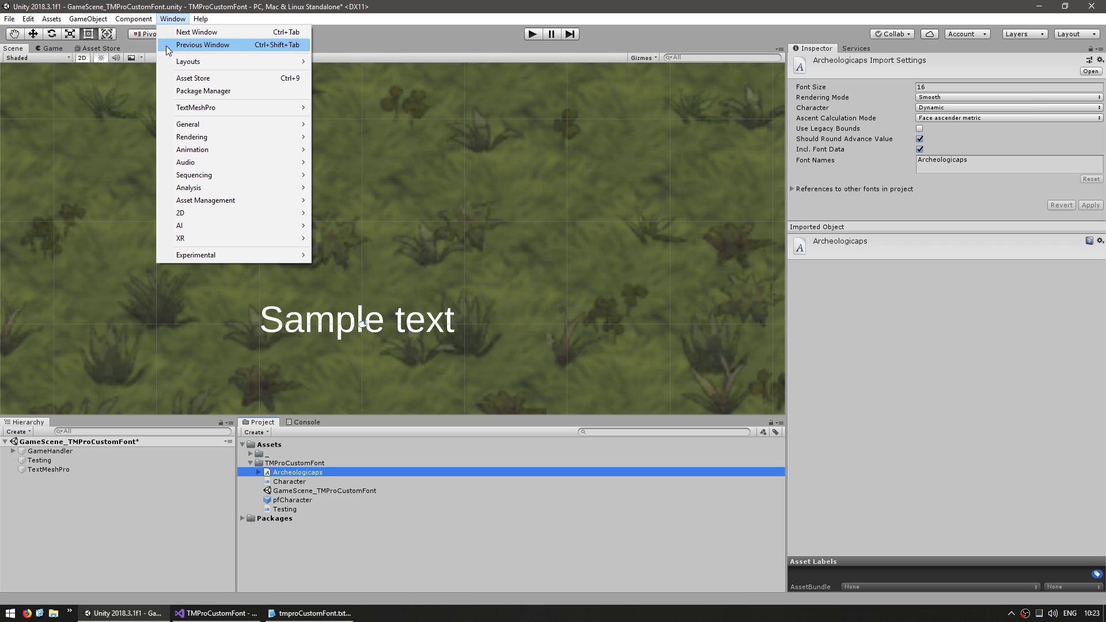
mouse_move(202, 109)
click(378, 107)
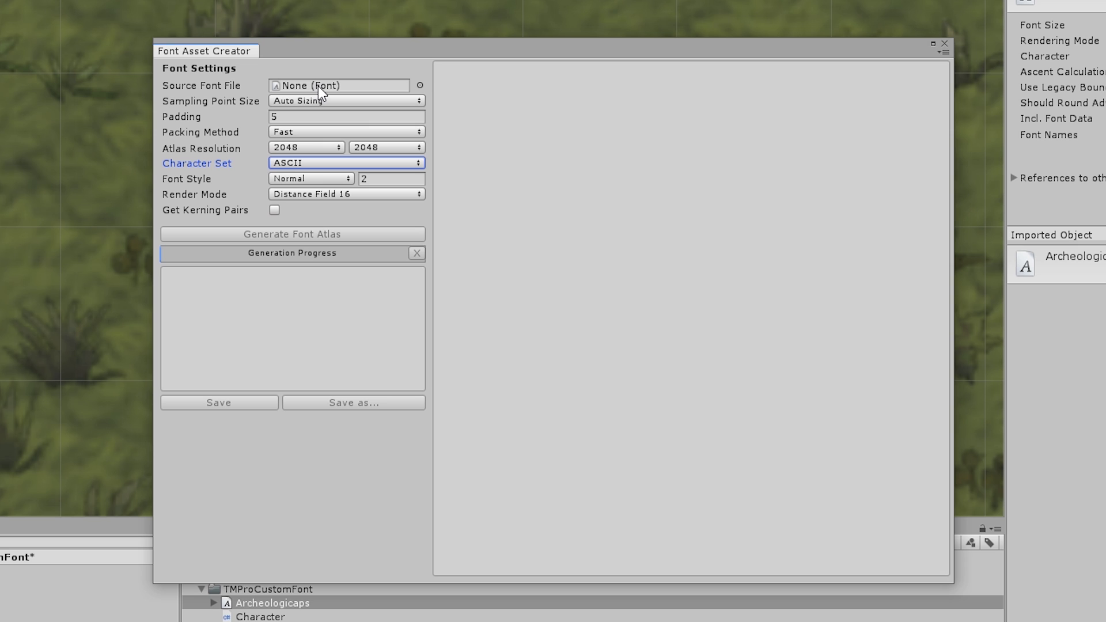
click(283, 603)
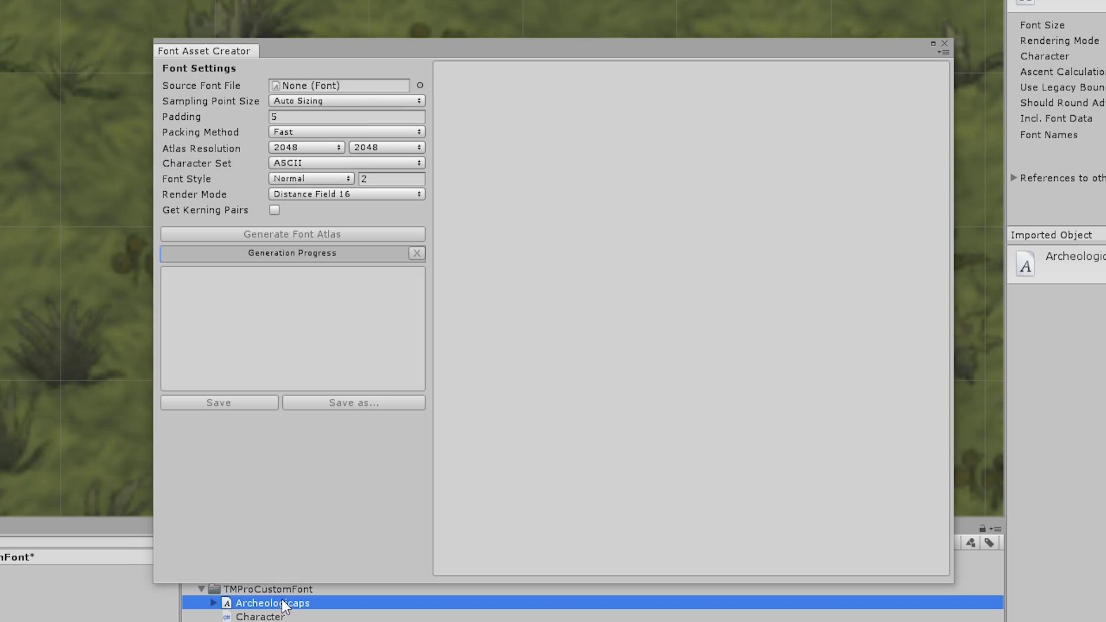
drag(282, 599, 345, 86)
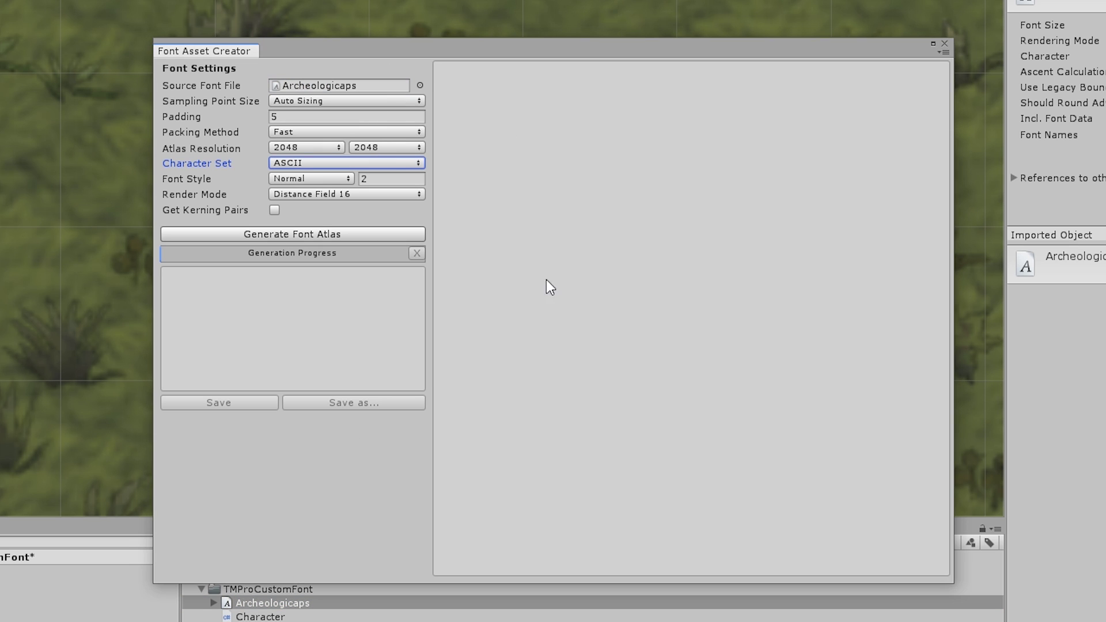
click(298, 234)
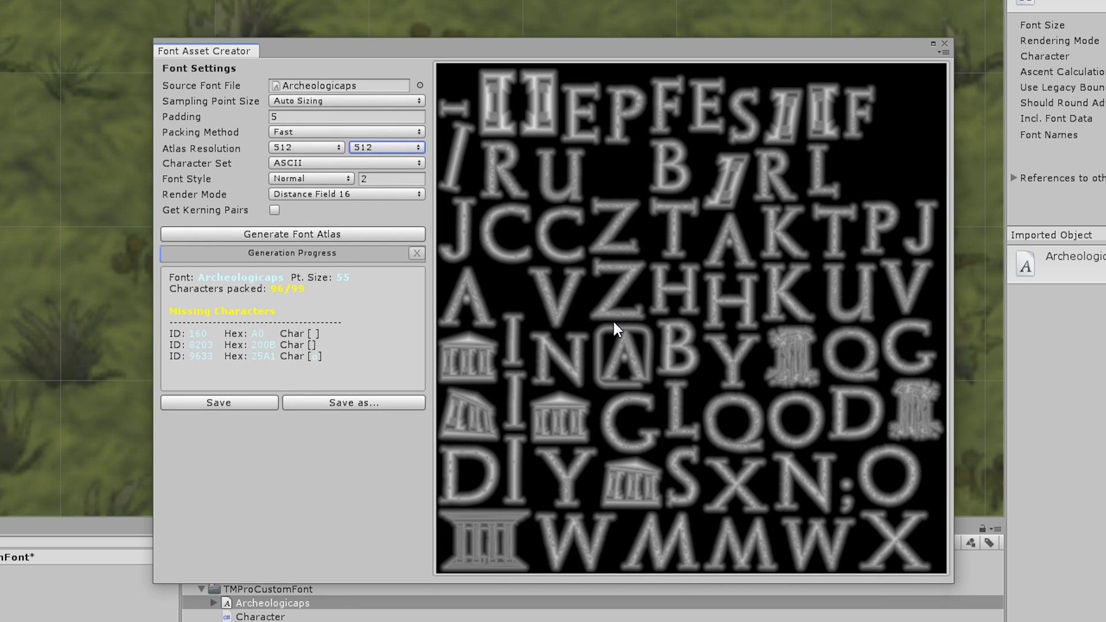
- Save the Archeologicaps SDF font asset and apply it to the Sample text
click(219, 403)
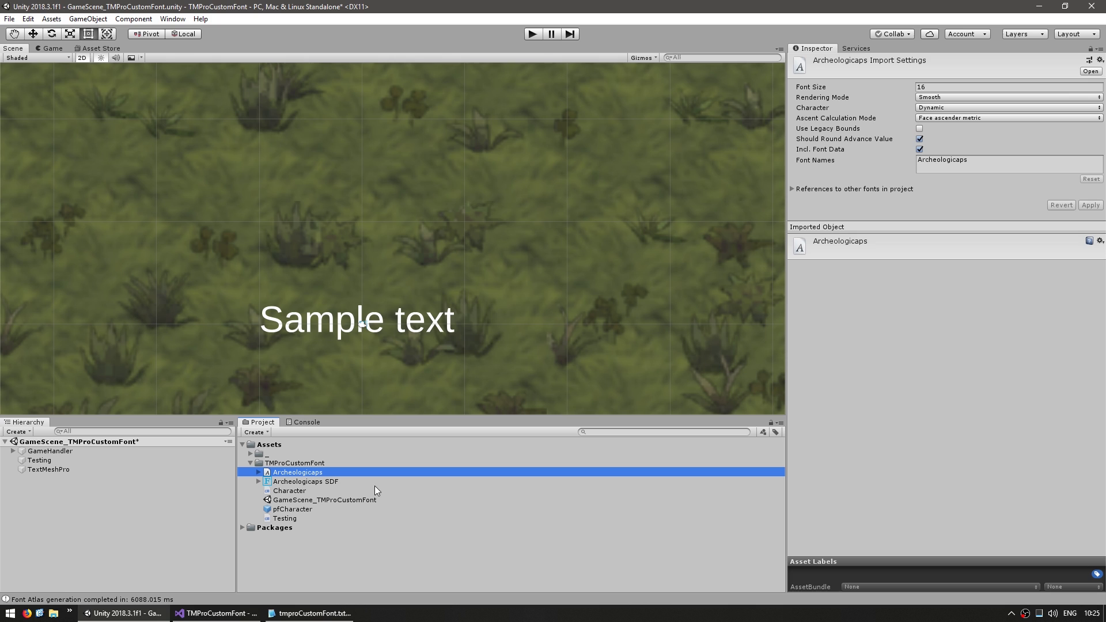
click(308, 483)
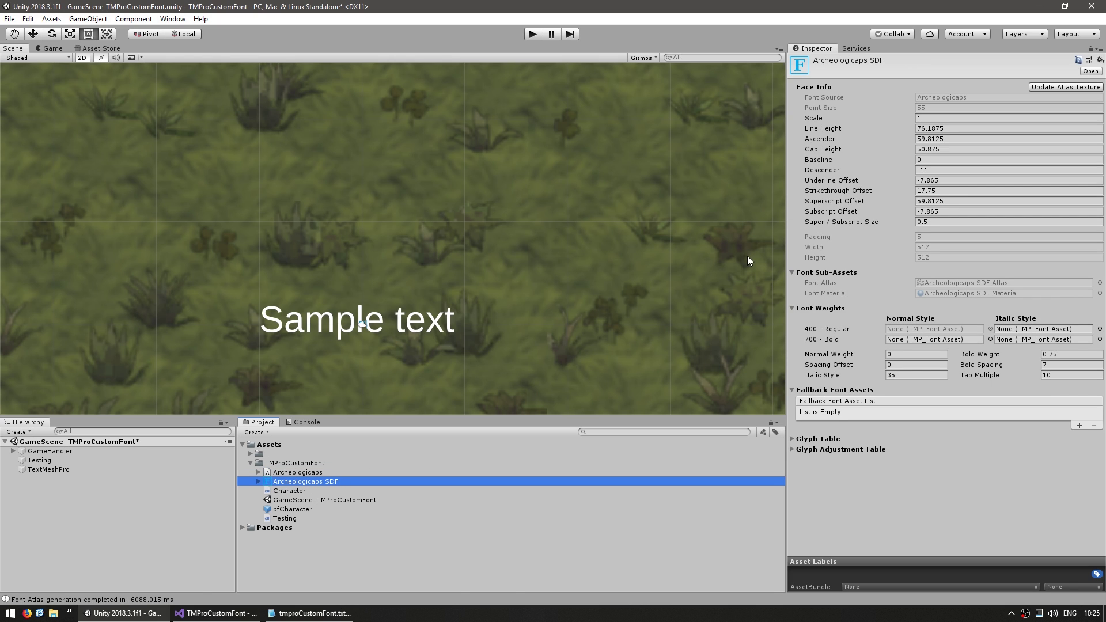
click(51, 470)
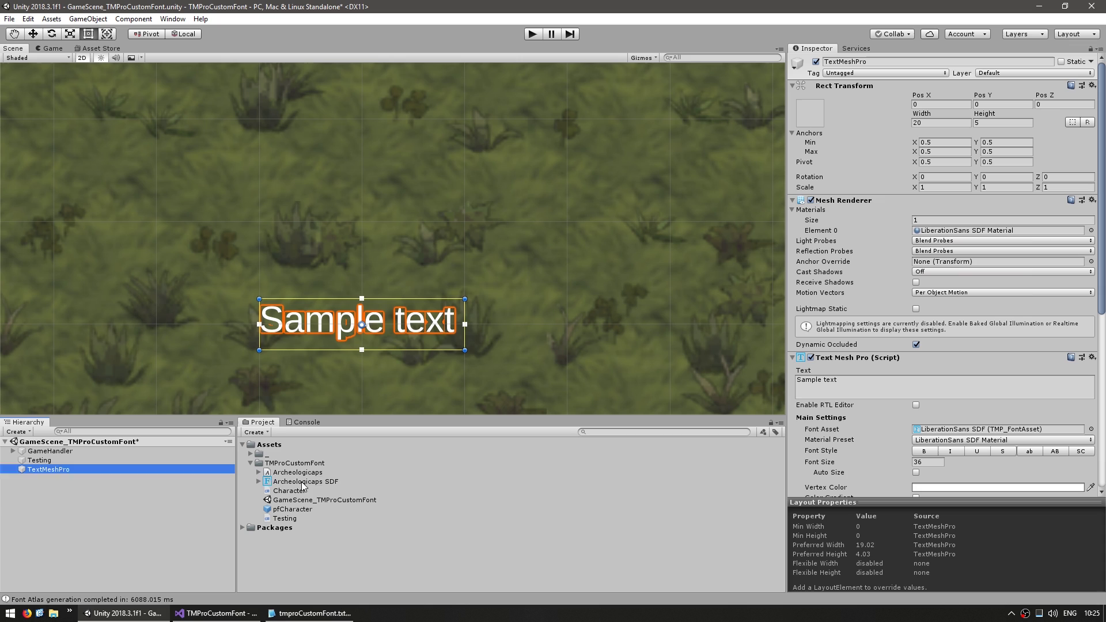
drag(305, 484, 938, 431)
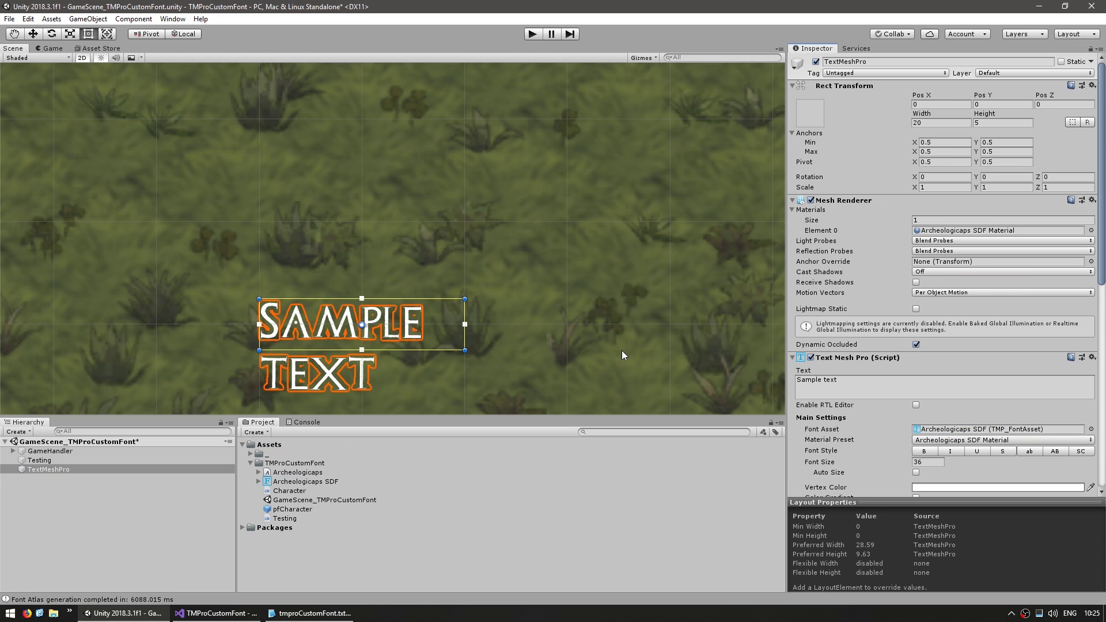
middle_drag(623, 353, 656, 326)
- Open the pfCharacter prefab and set its name label's font asset to Archeologicaps SDF
click(291, 509)
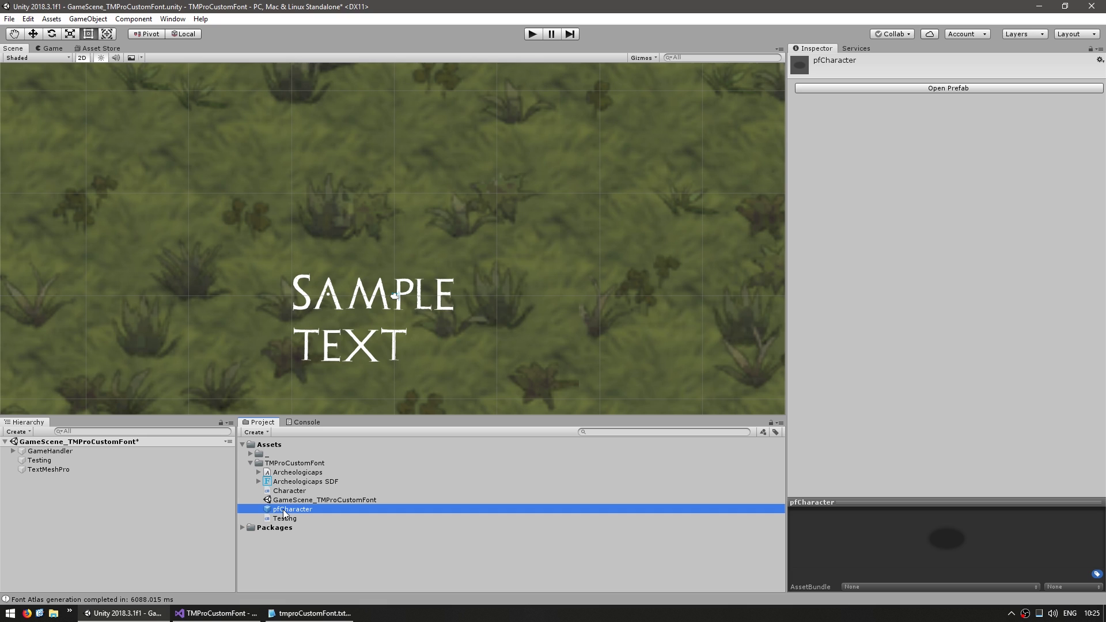
double_click(268, 512)
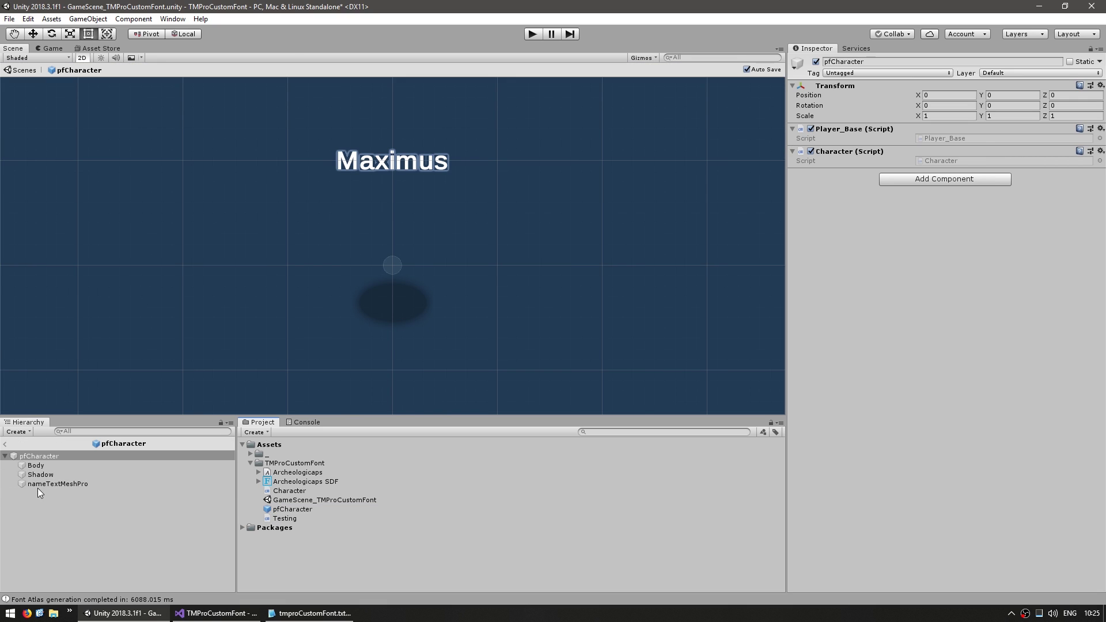
click(58, 484)
drag(309, 484, 945, 431)
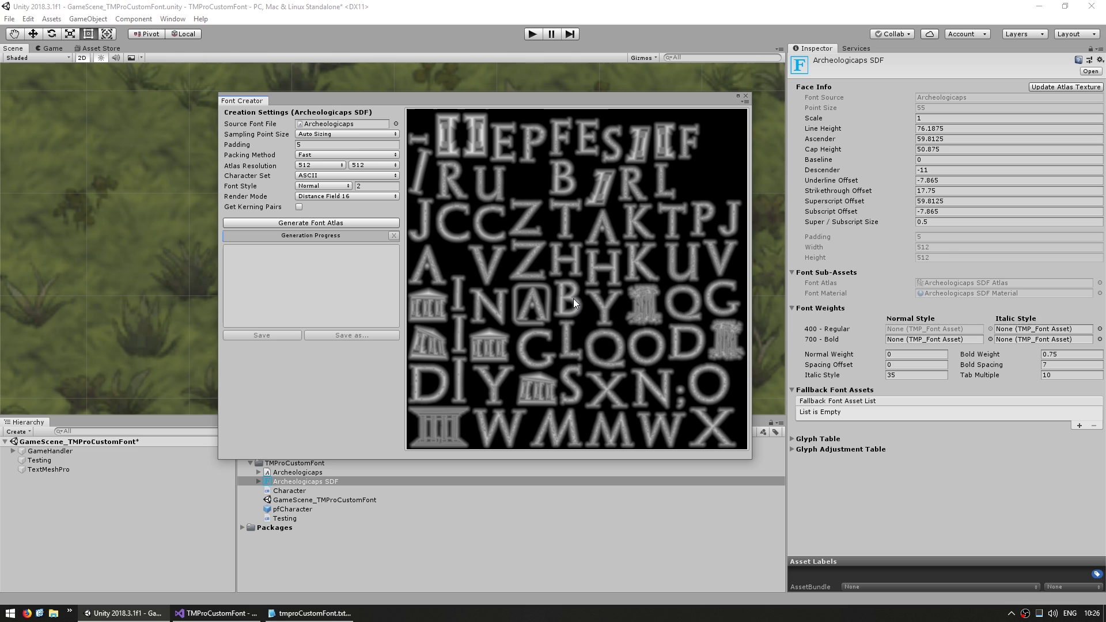
- Keep Sampling Point Size on Auto Sizing and set atlas Padding to 10
click(263, 125)
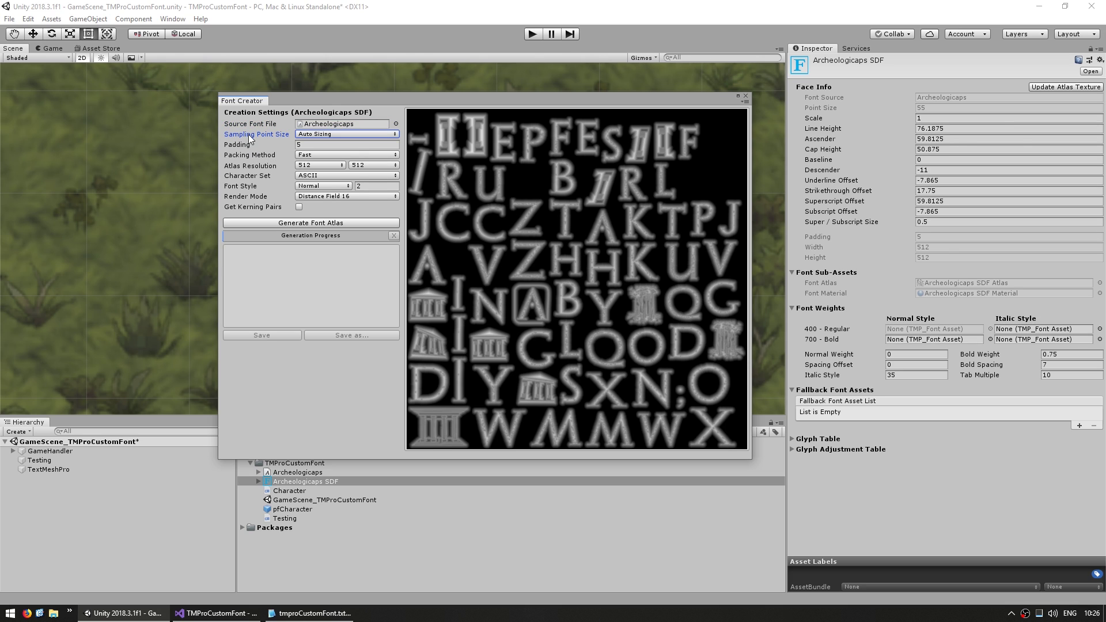
click(314, 134)
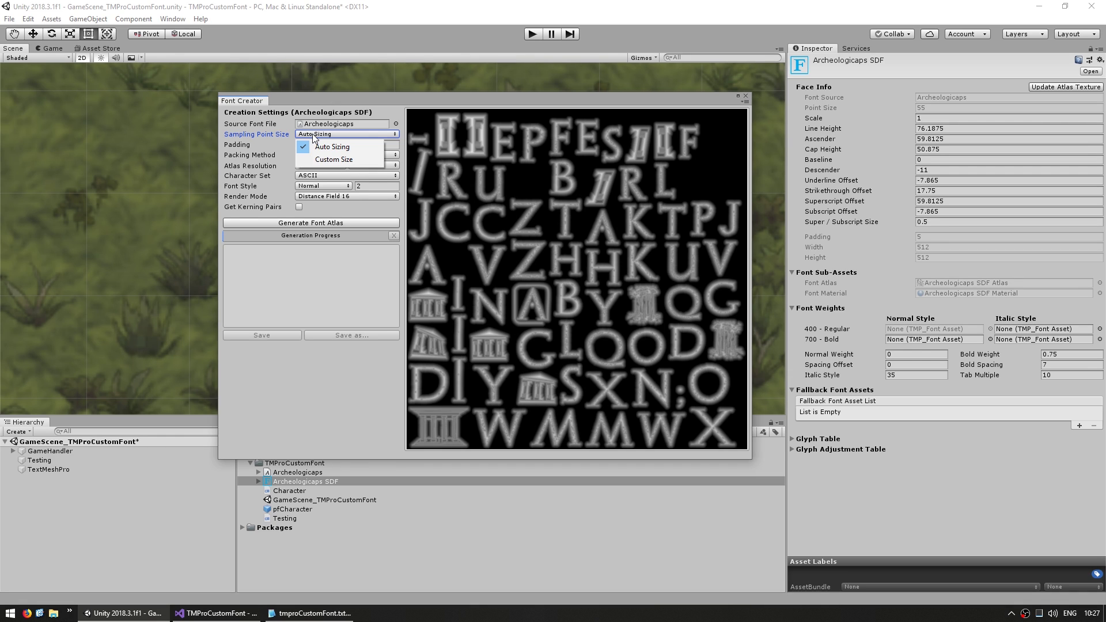
click(247, 146)
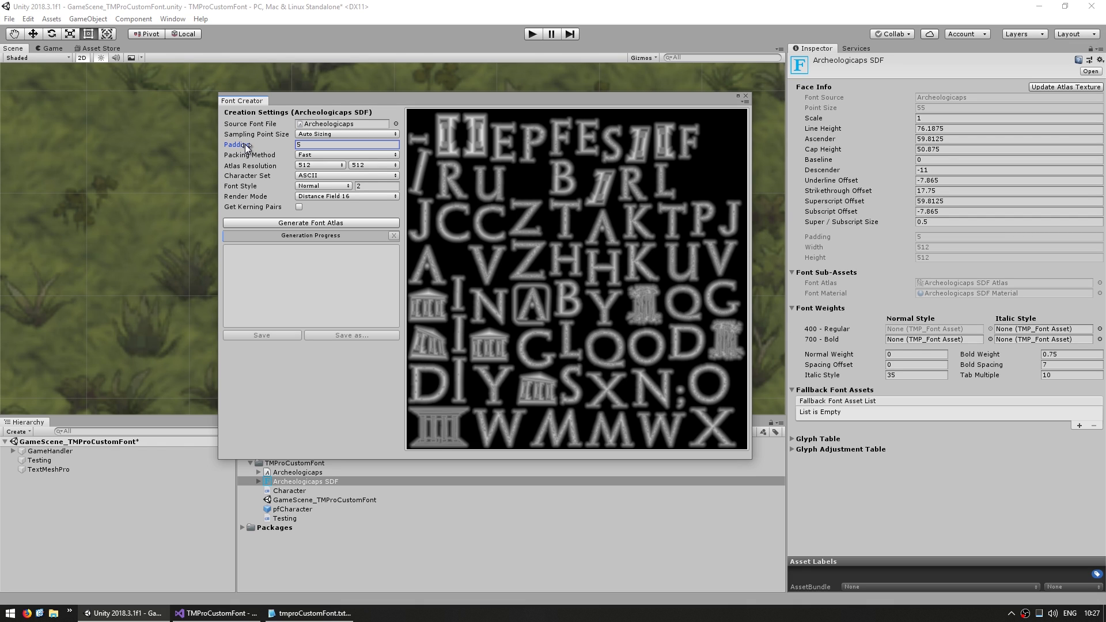
double_click(313, 146)
text(10)
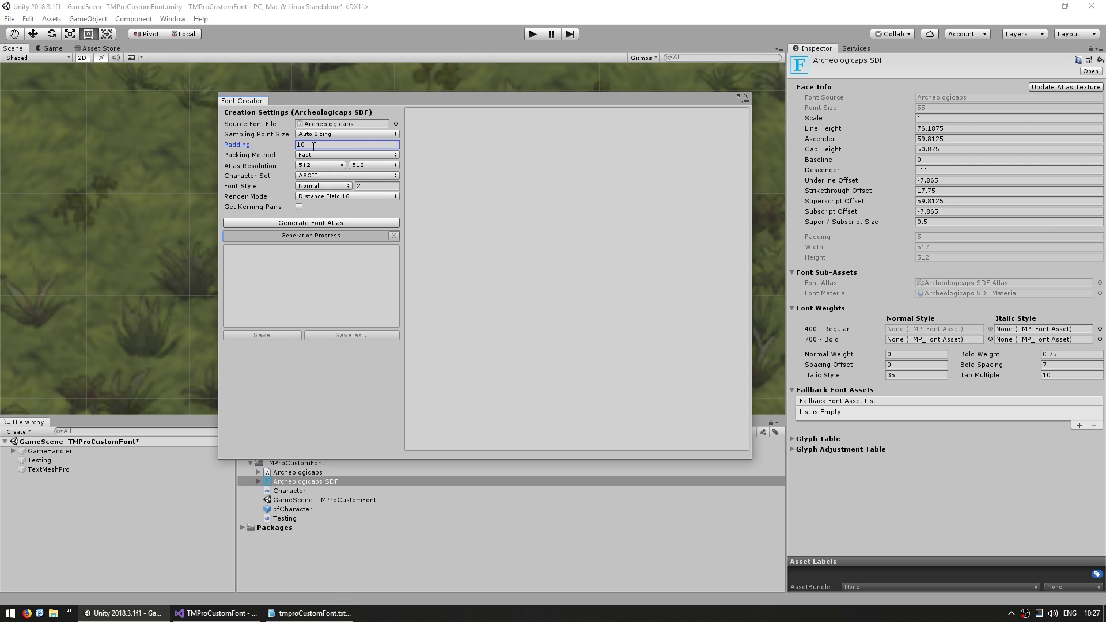
click(265, 152)
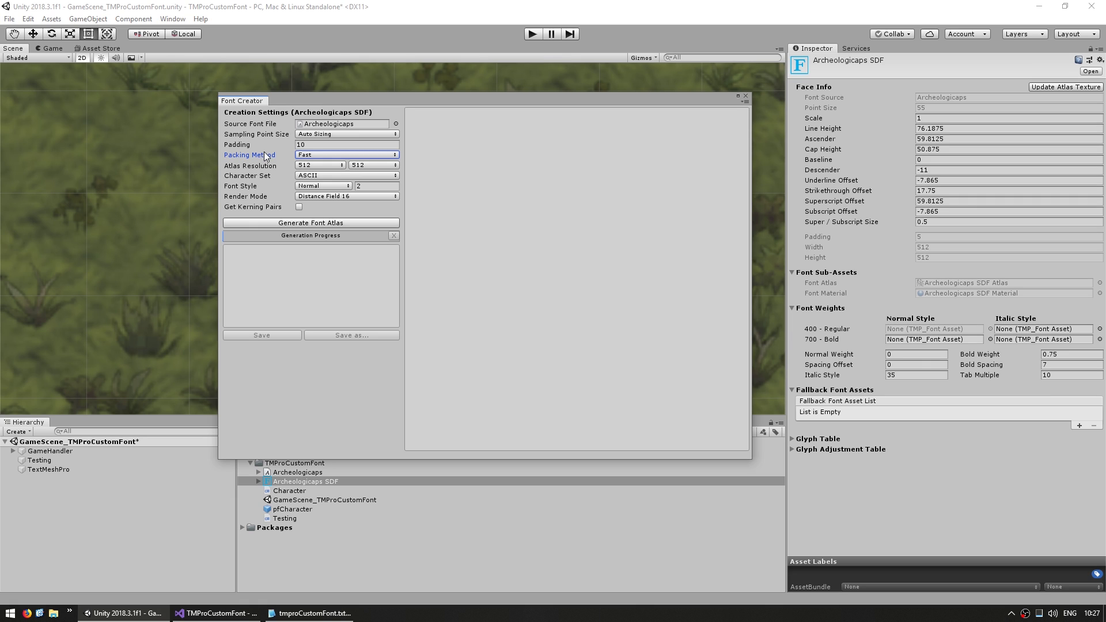
- Keep the atlas resolution at 512×512
click(266, 165)
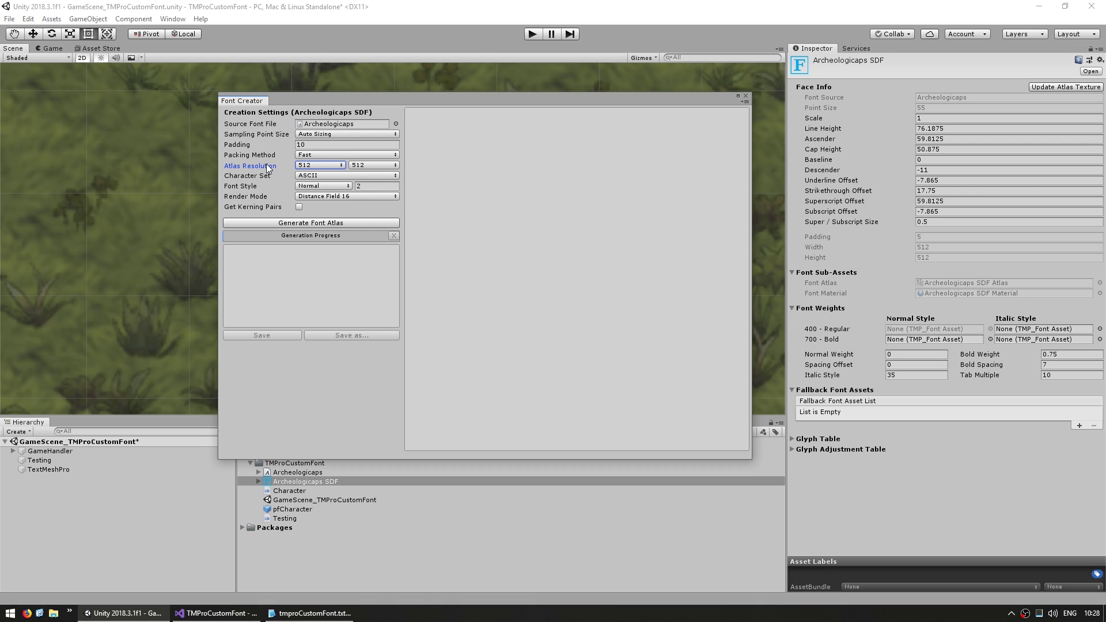
click(320, 166)
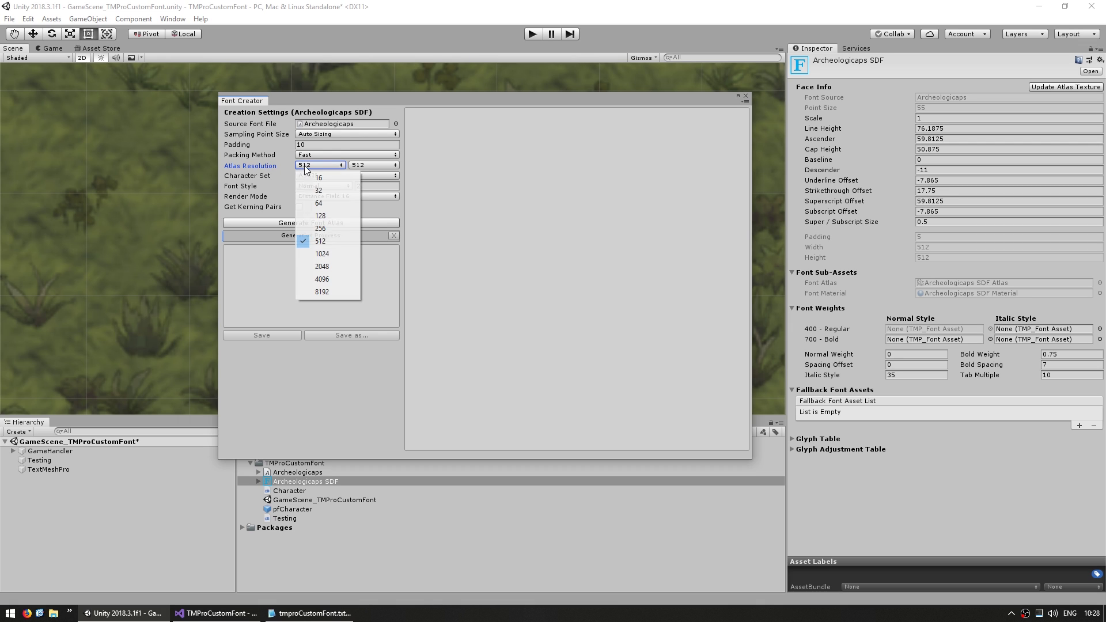
click(374, 164)
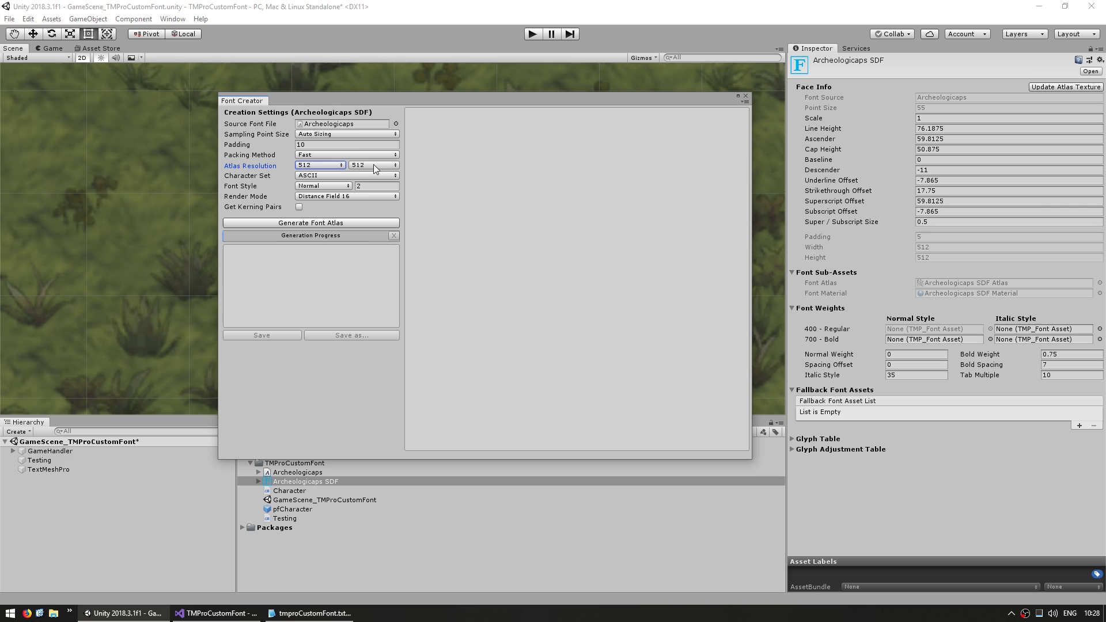
click(373, 164)
click(258, 176)
click(258, 175)
- Switch the character set from ASCII to Custom Characters, entering 'spdvjw9059xcn'
click(306, 175)
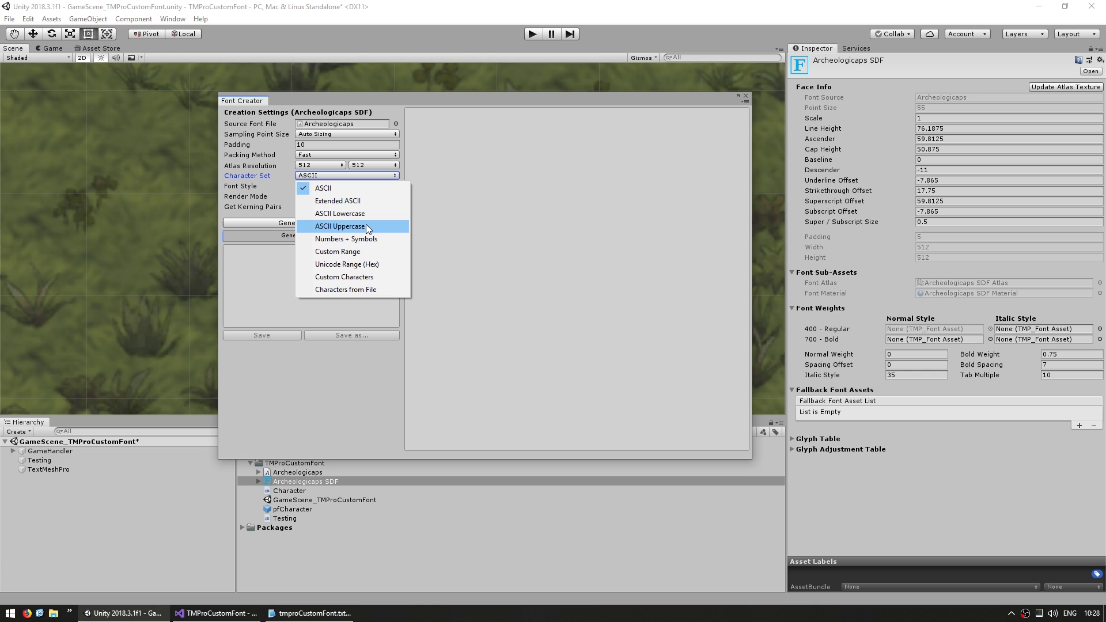
click(364, 189)
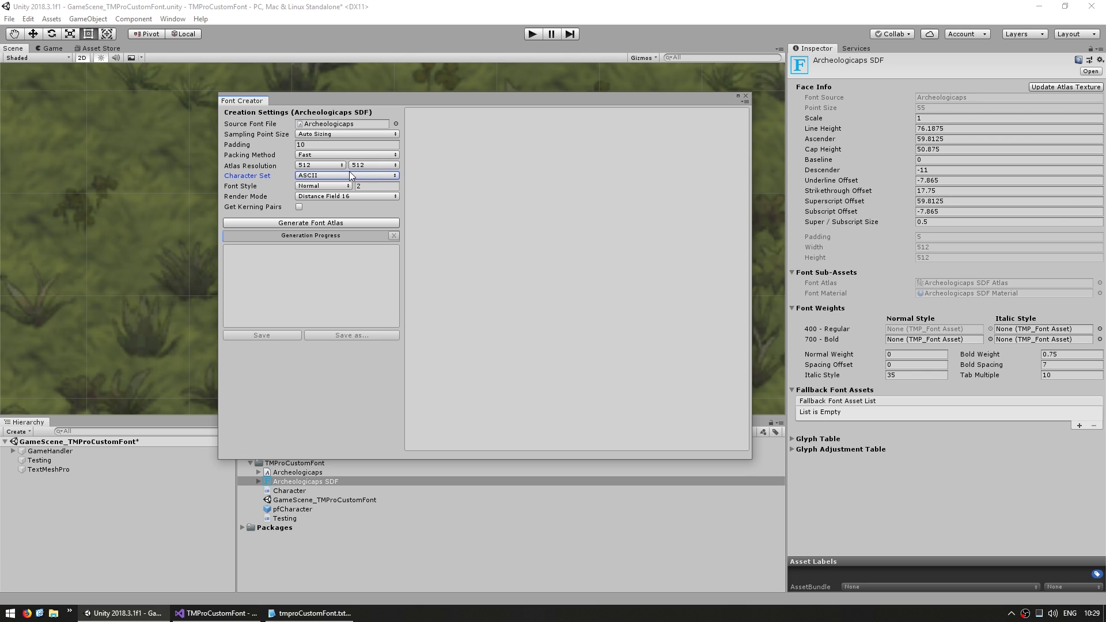
click(349, 174)
click(344, 277)
click(292, 271)
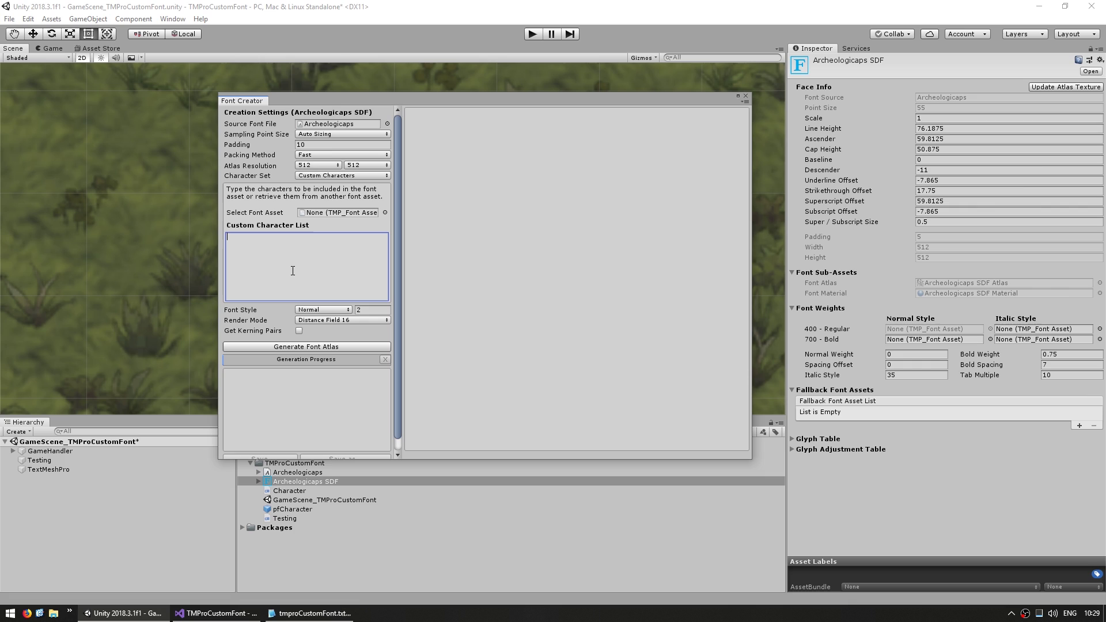
text(spdvjw9059xcn)
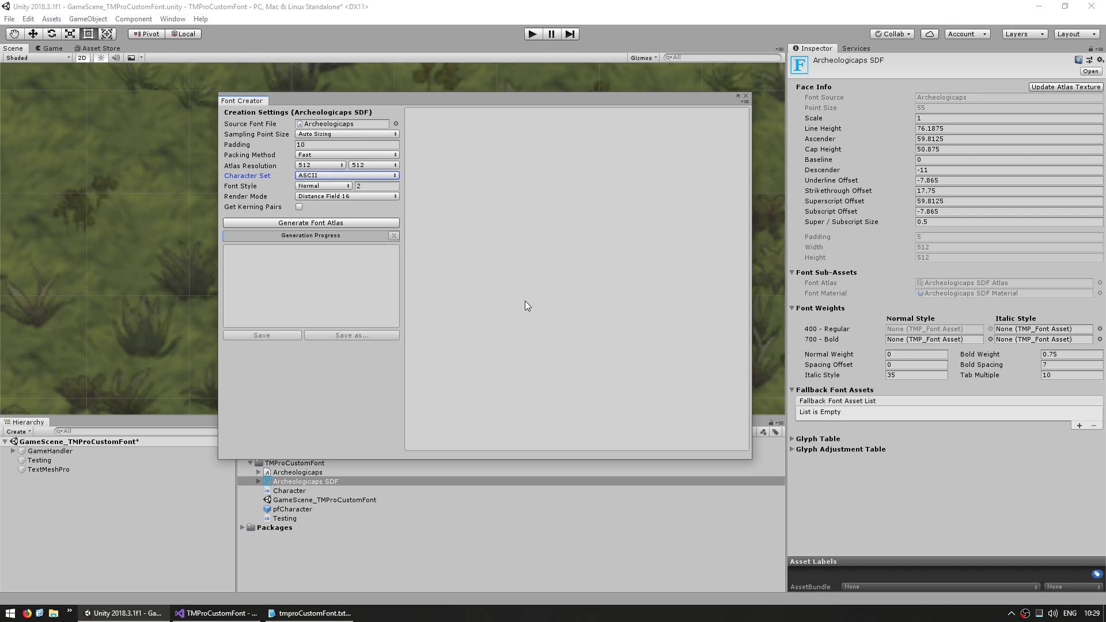
- Set Font Style to Bold and keep Distance Field 16 render mode
click(249, 188)
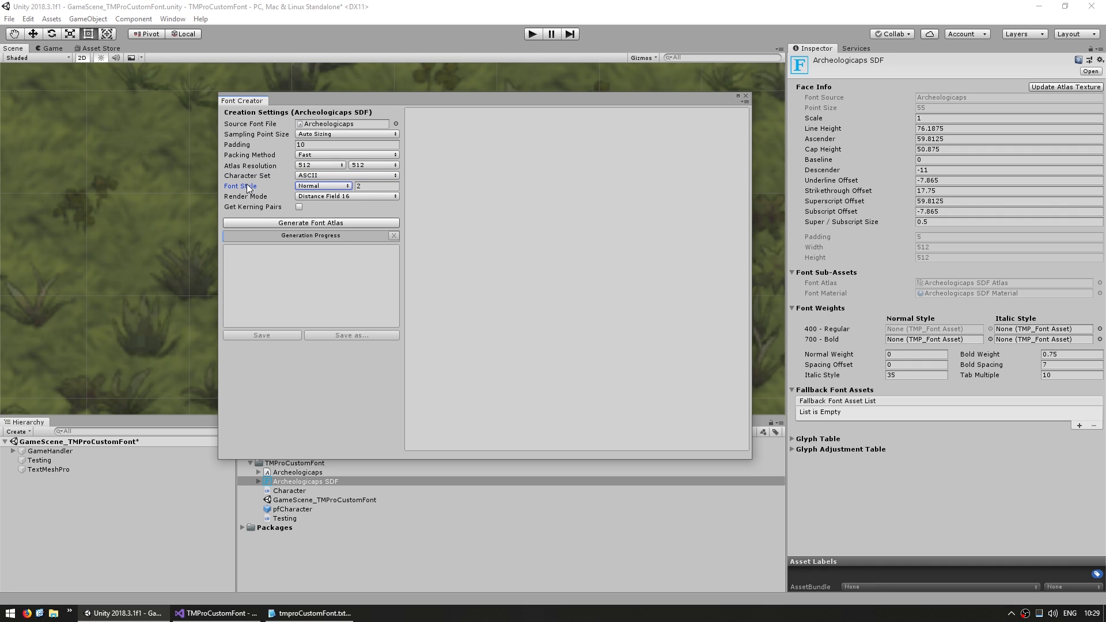
click(253, 198)
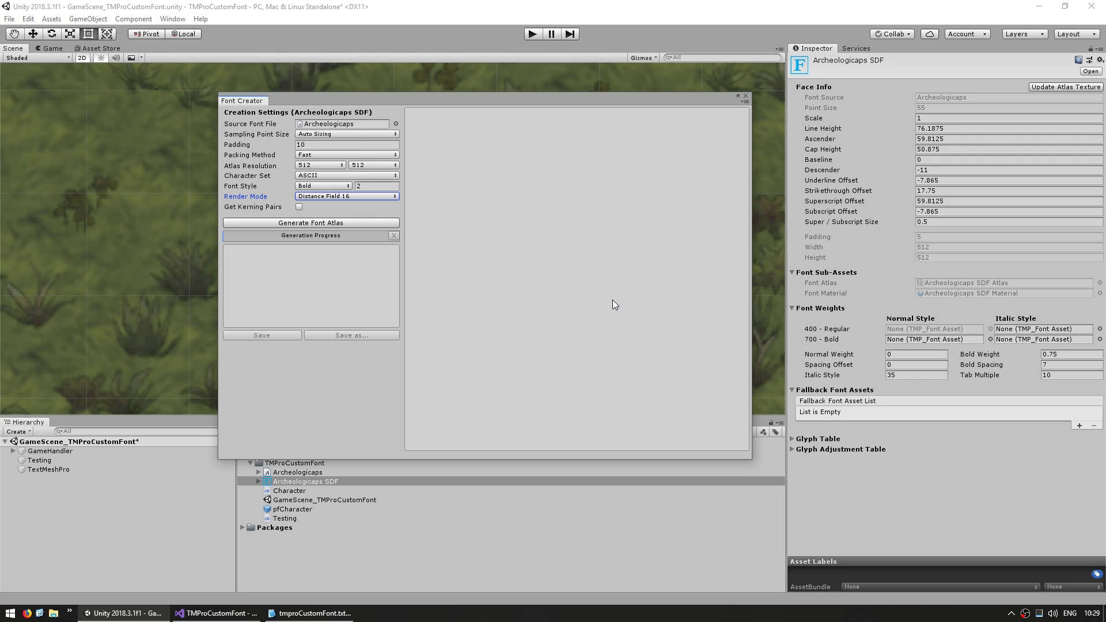
click(346, 197)
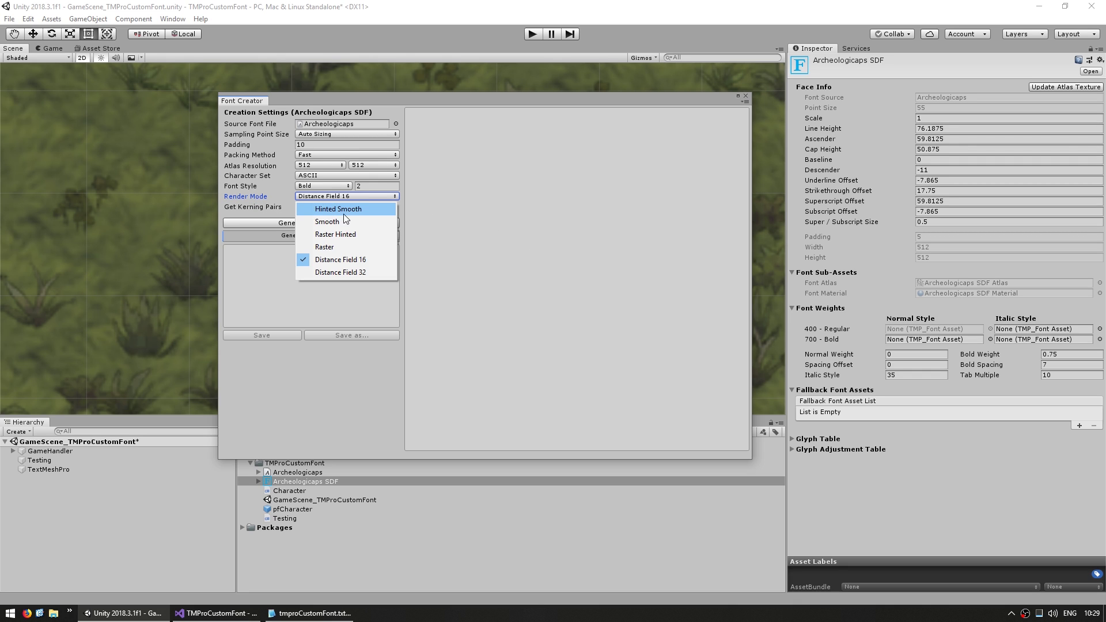
click(364, 260)
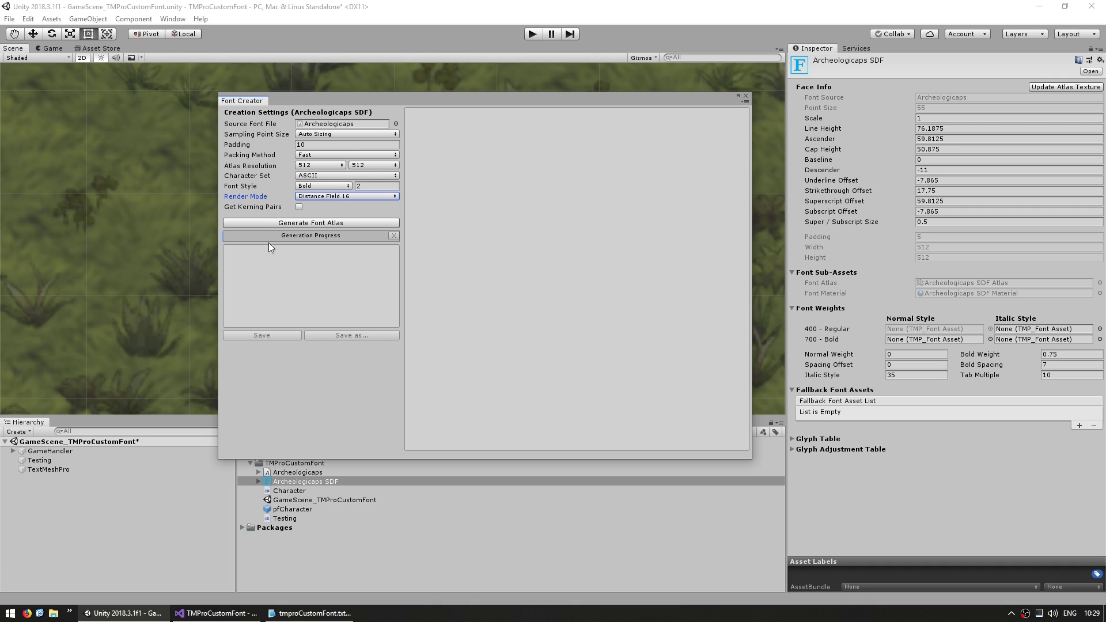
- Enable kerning pairs, save the bold atlas, and enlarge the Archeologicaps SDF Atlas preview
click(300, 207)
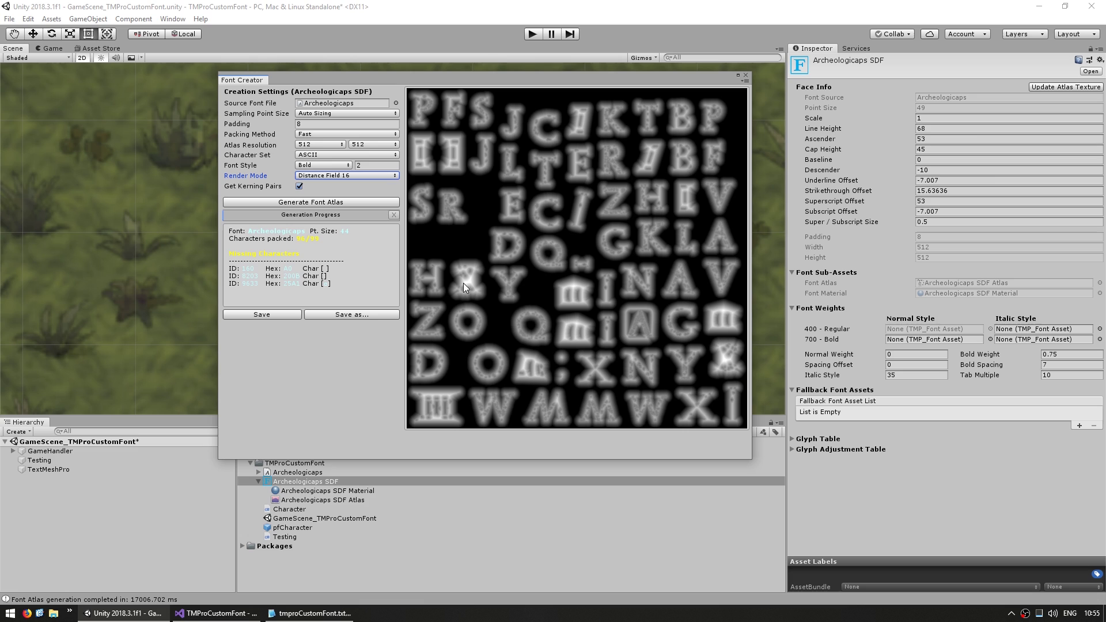
click(262, 314)
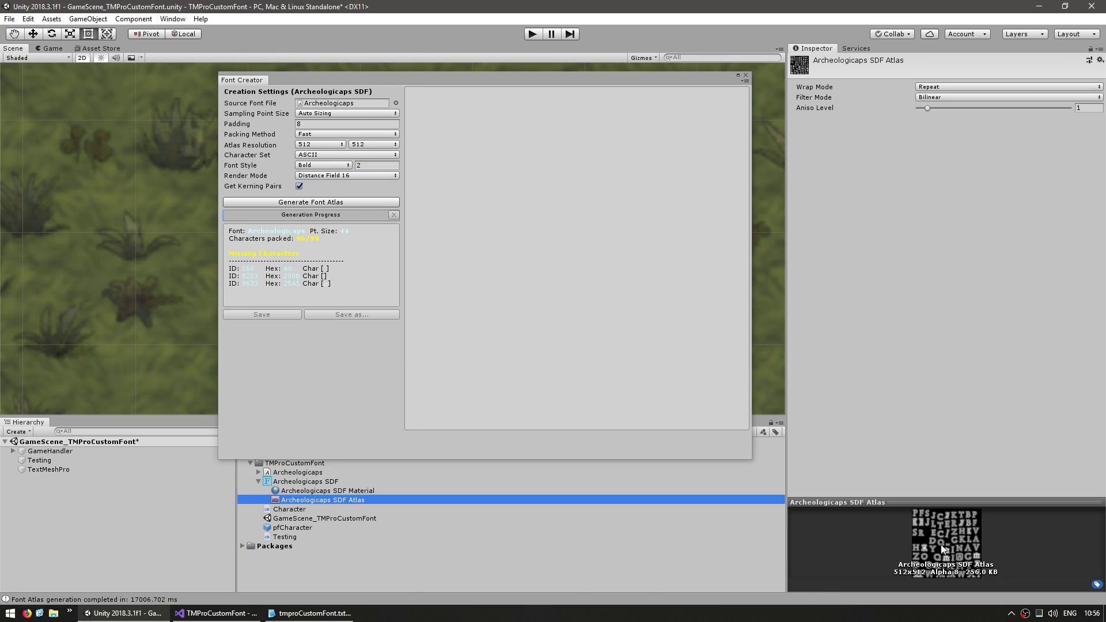
click(933, 461)
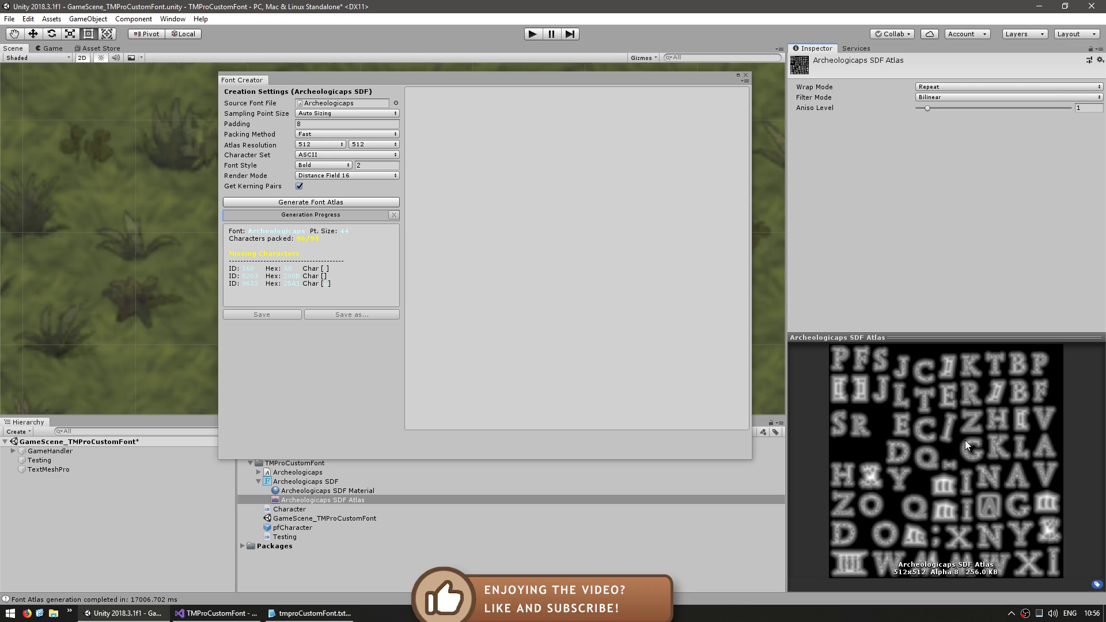
- Switch Render Mode to Smooth and regenerate the bold Archeologicaps atlas
click(318, 177)
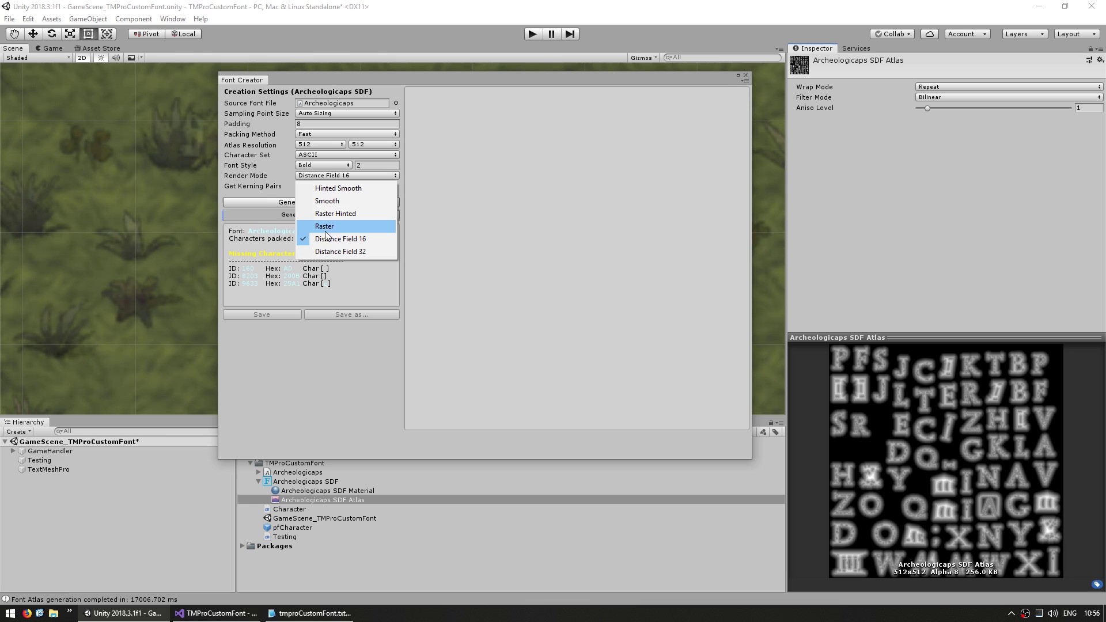
click(334, 200)
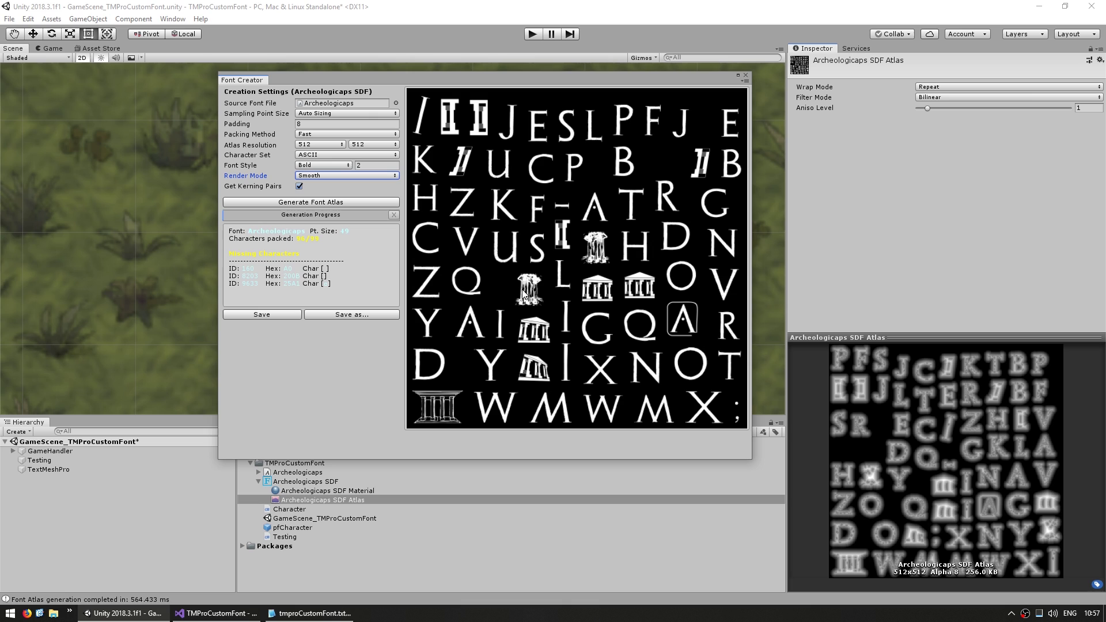
key(Tab)
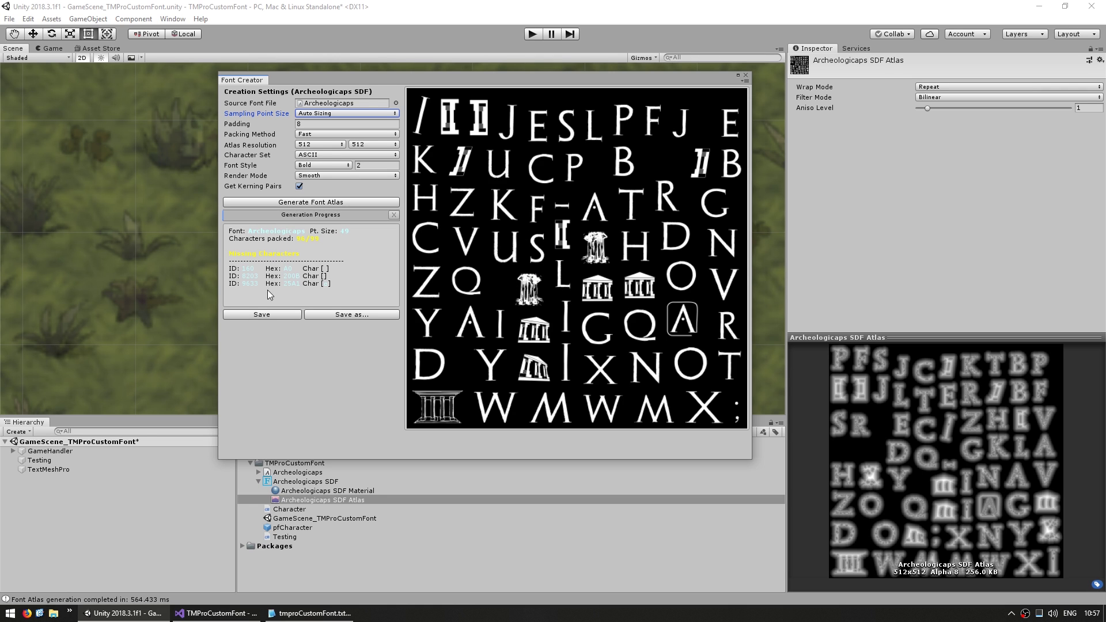
- Save the Smooth atlas into the Archeologicaps SDF font asset
click(257, 314)
click(315, 500)
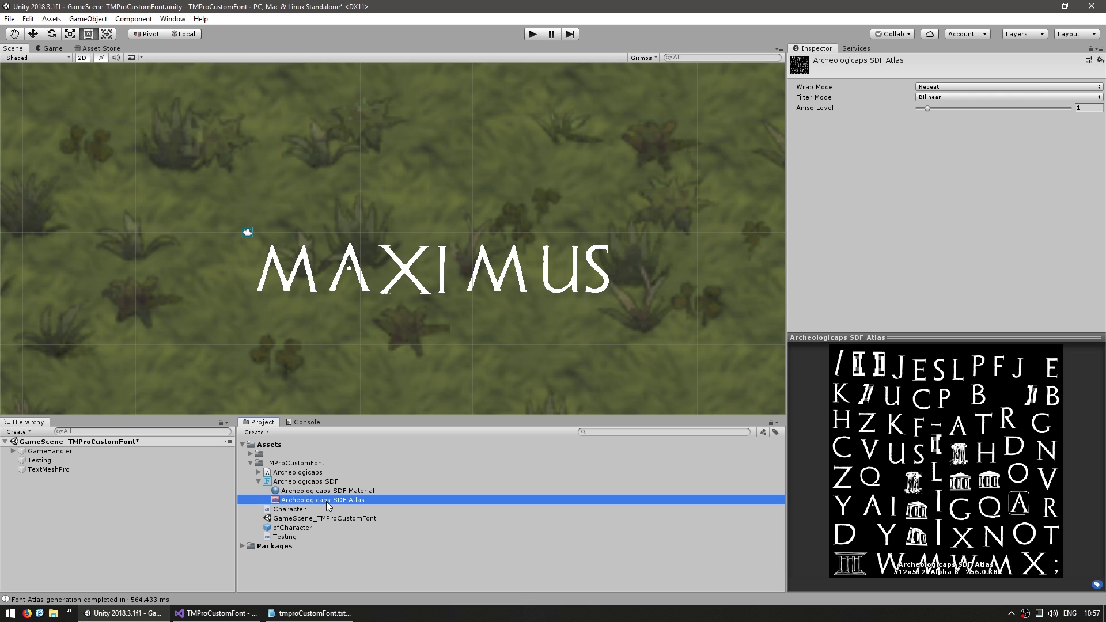
click(325, 483)
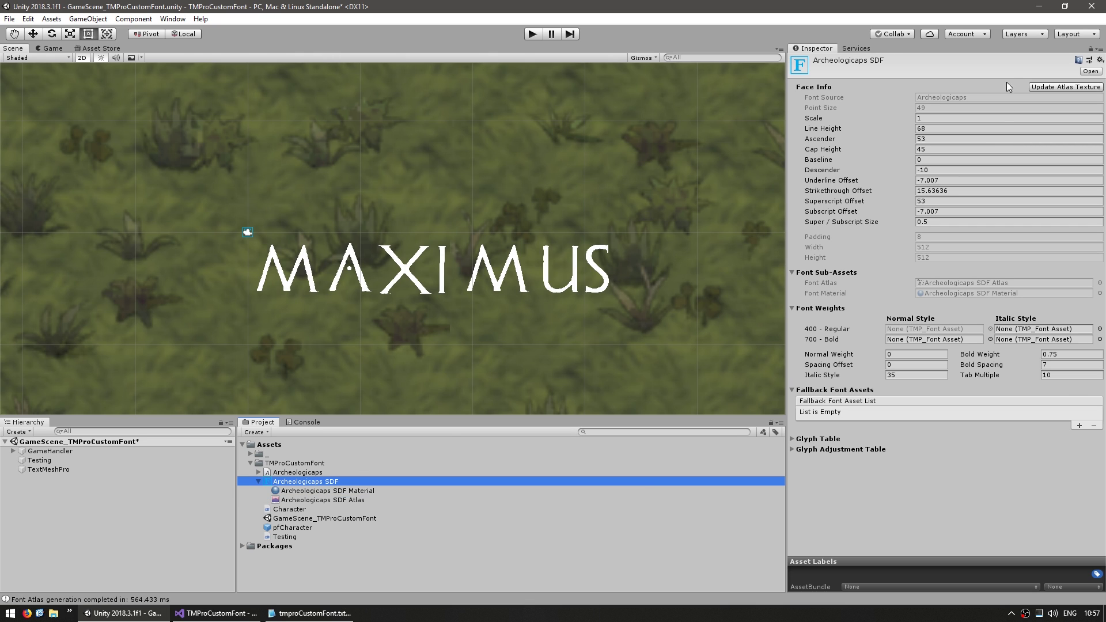
- Extract the Archeologicaps SDF Atlas as a separate image and open the new PNG
click(1101, 60)
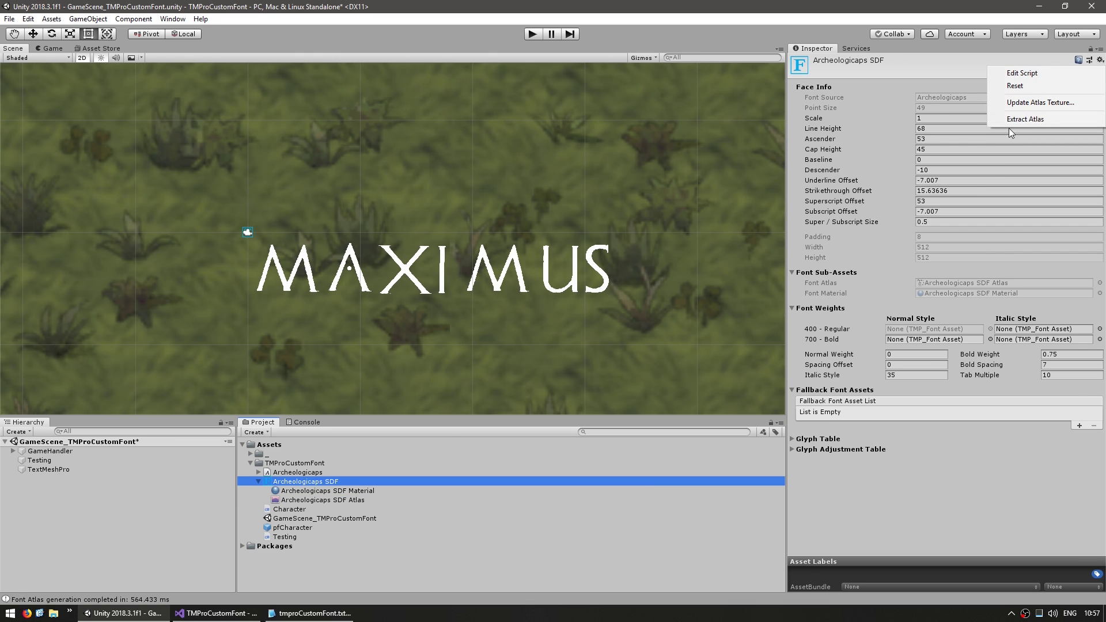
click(1026, 120)
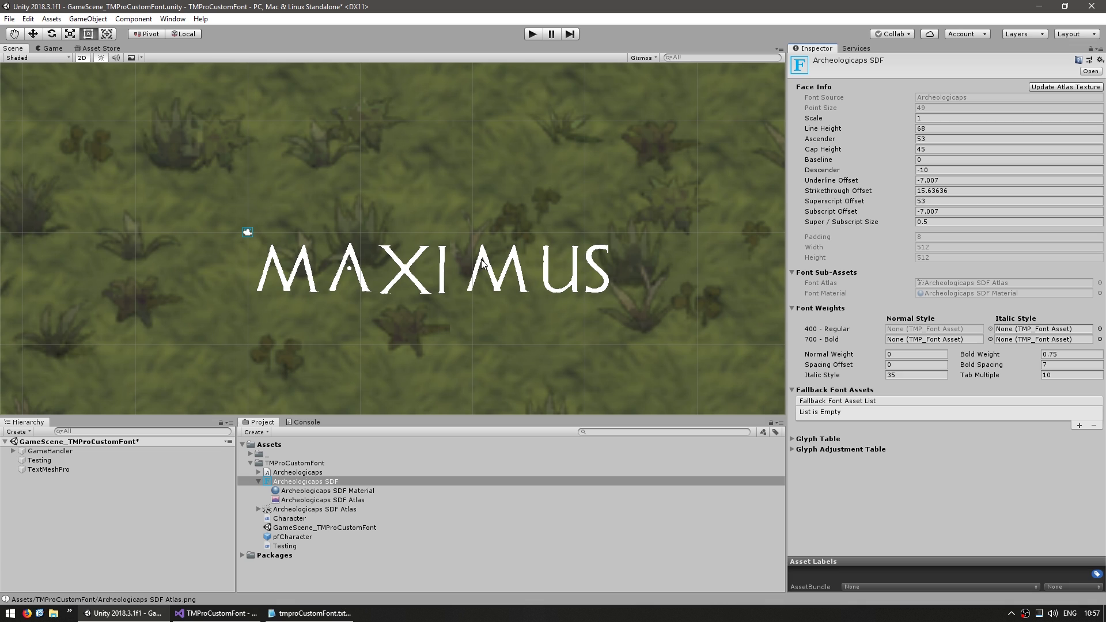
click(318, 510)
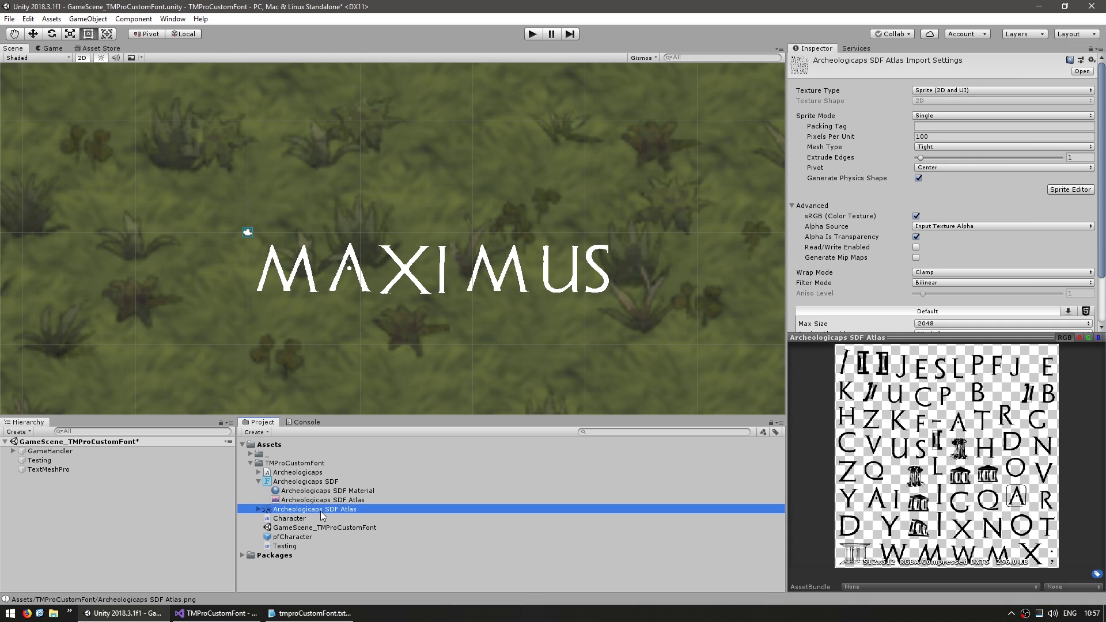
click(258, 509)
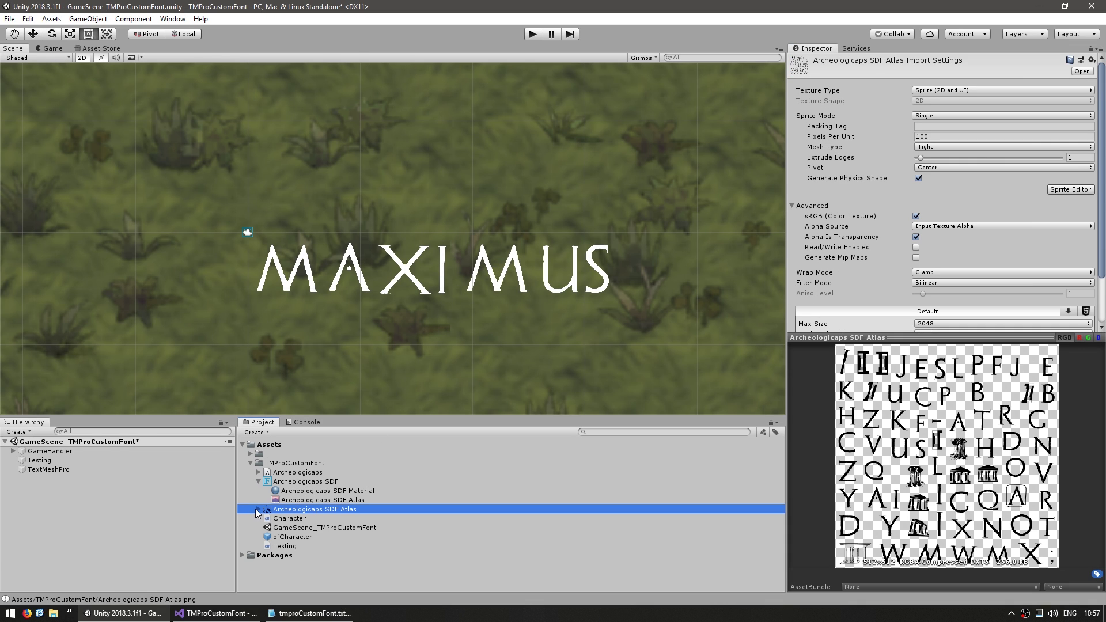
right_click(297, 510)
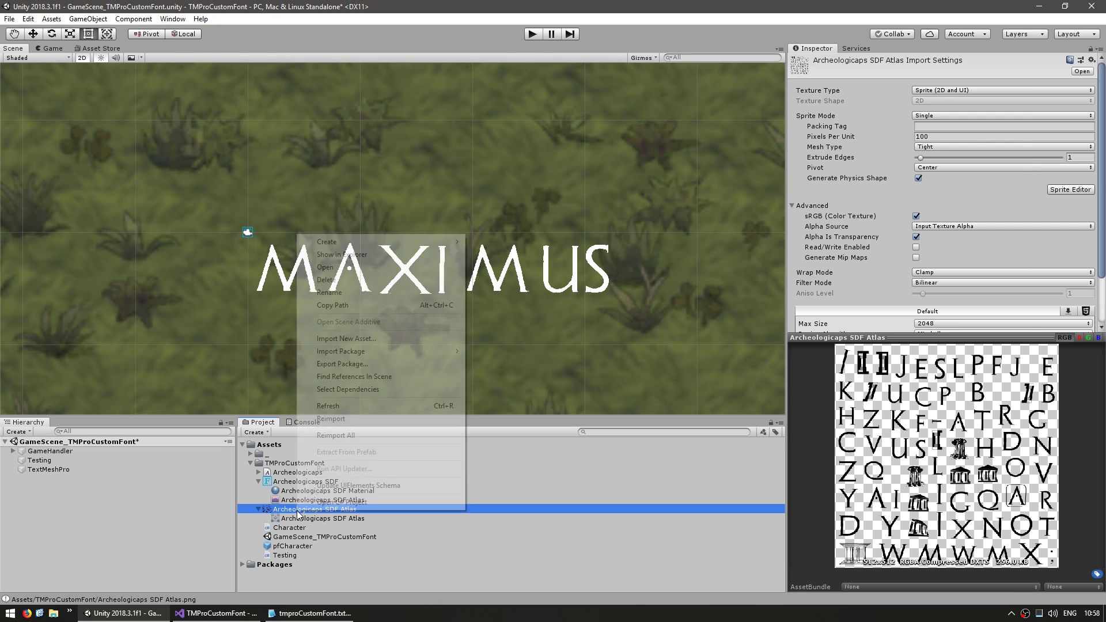
- Open the atlas in Photoshop and enable Color Overlay, Bevel & Emboss, Stroke and Drop Shadow on Layer 1
click(323, 268)
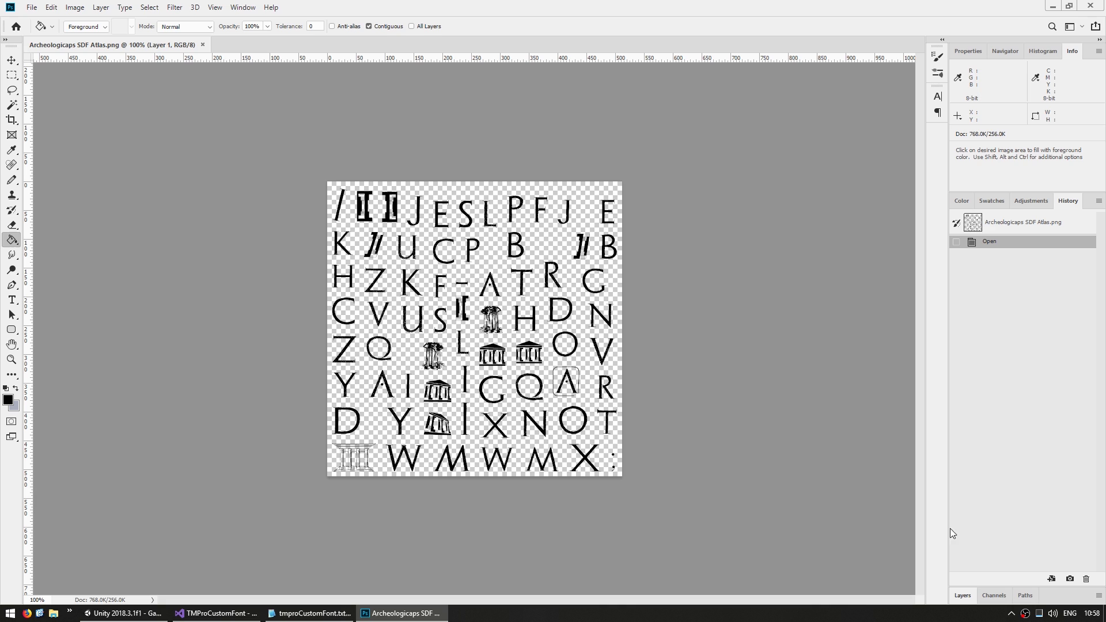
click(964, 595)
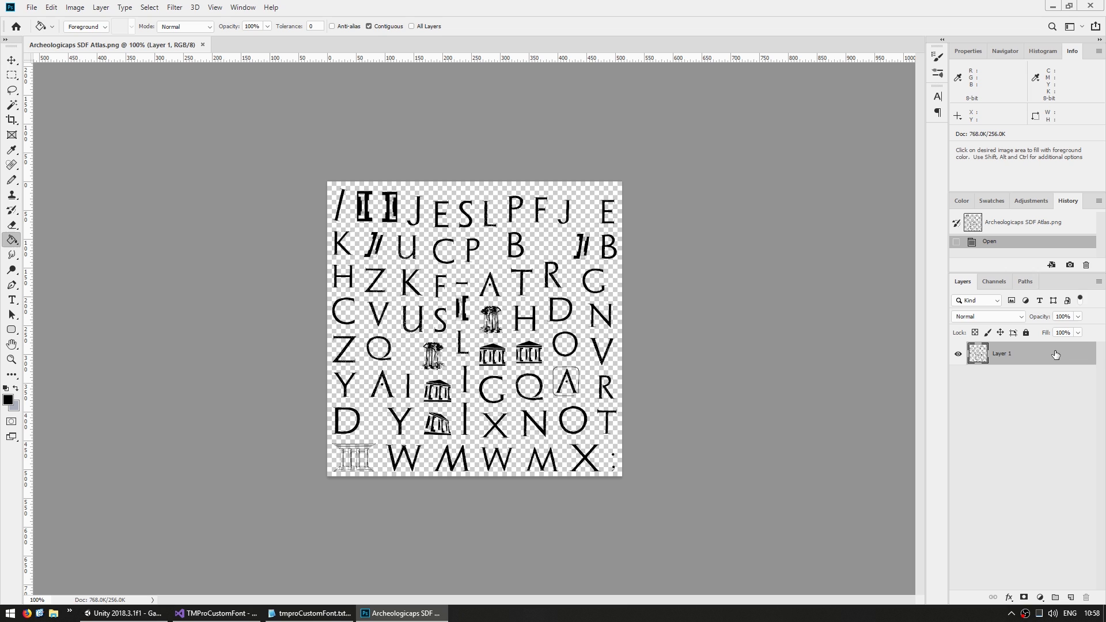
double_click(1085, 357)
click(678, 277)
click(683, 172)
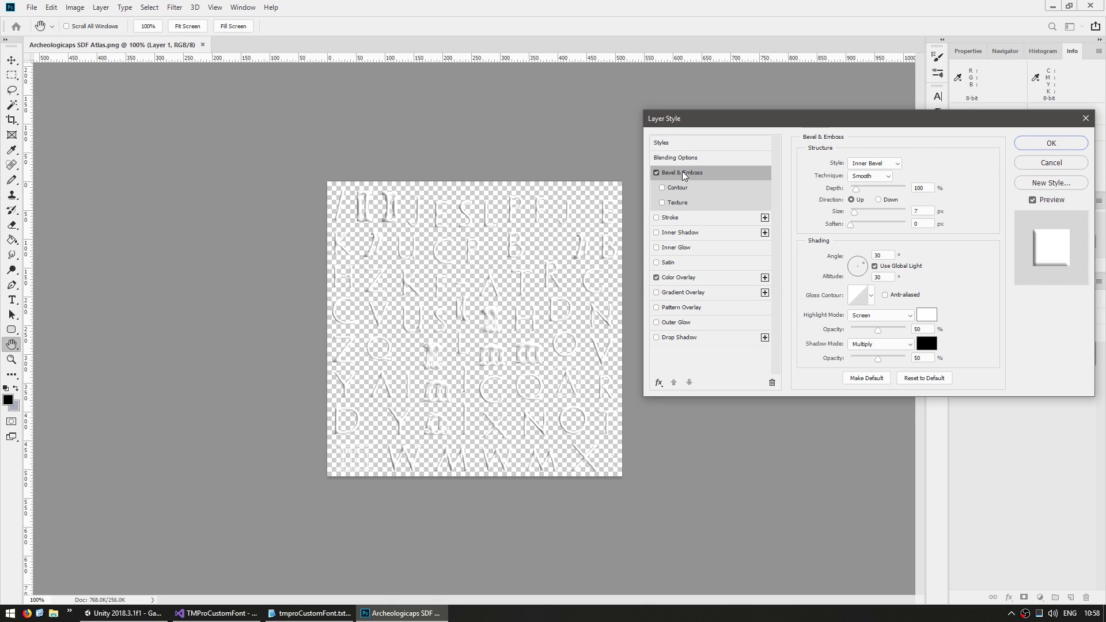
click(678, 202)
click(683, 172)
click(712, 219)
click(686, 337)
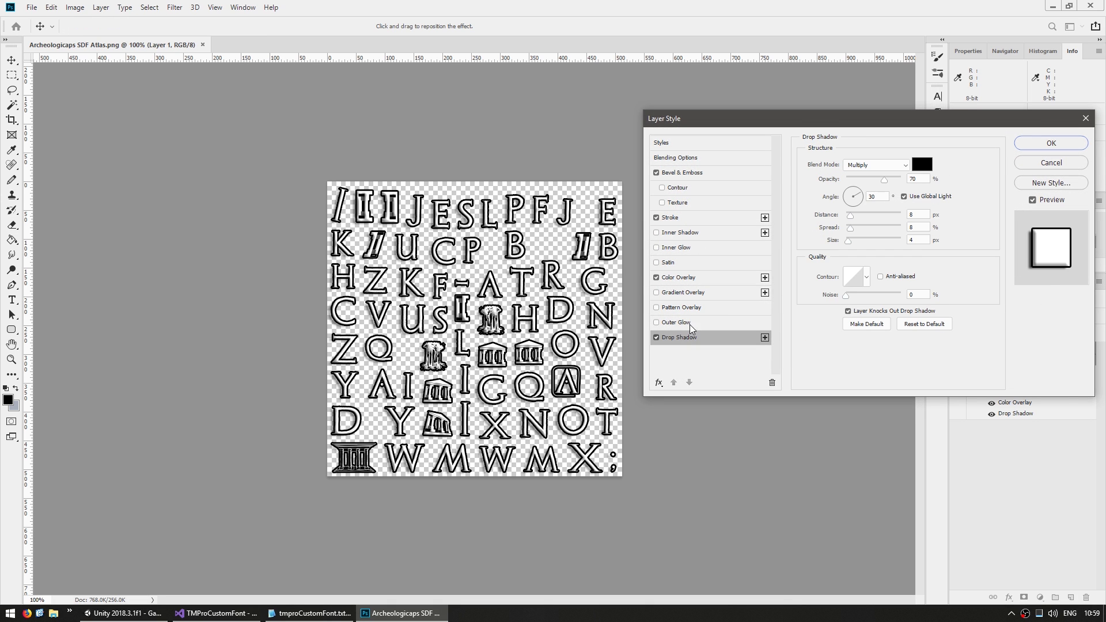
click(670, 217)
click(682, 172)
- Give the bevel a yellow highlight and orange shadow, both using Normal blending
click(926, 315)
click(662, 542)
click(772, 395)
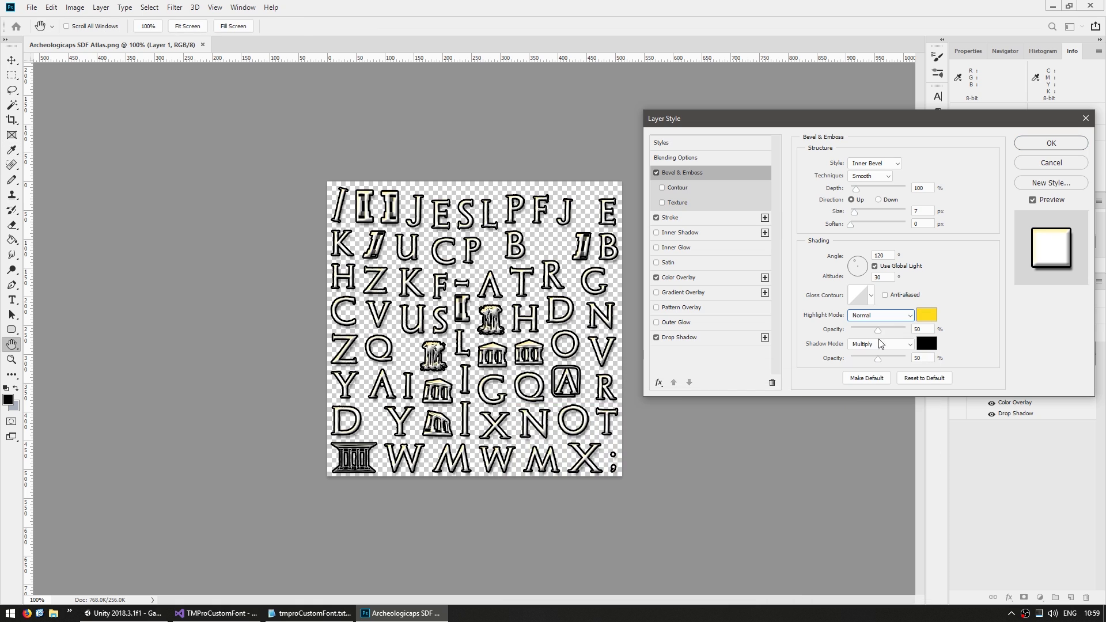
click(880, 344)
click(864, 390)
click(926, 343)
click(515, 424)
click(765, 397)
- Set the Color Overlay colour to a light orange
click(679, 278)
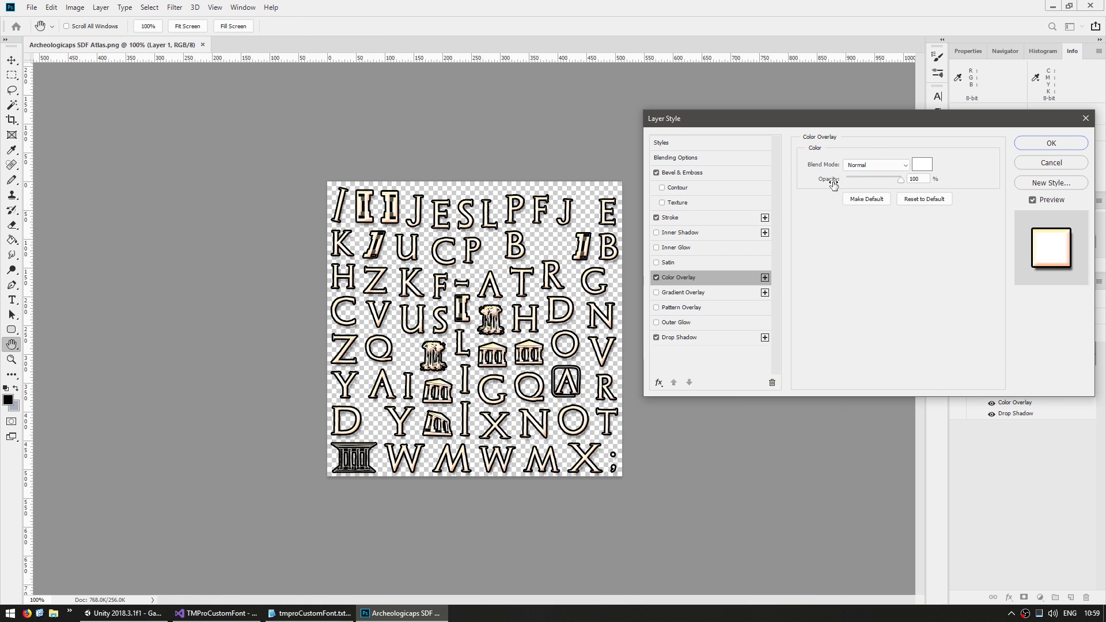
click(922, 164)
click(590, 436)
click(590, 478)
mouse_move(590, 477)
mouse_down()
mouse_move(599, 407)
mouse_move(515, 423)
mouse_up()
click(516, 456)
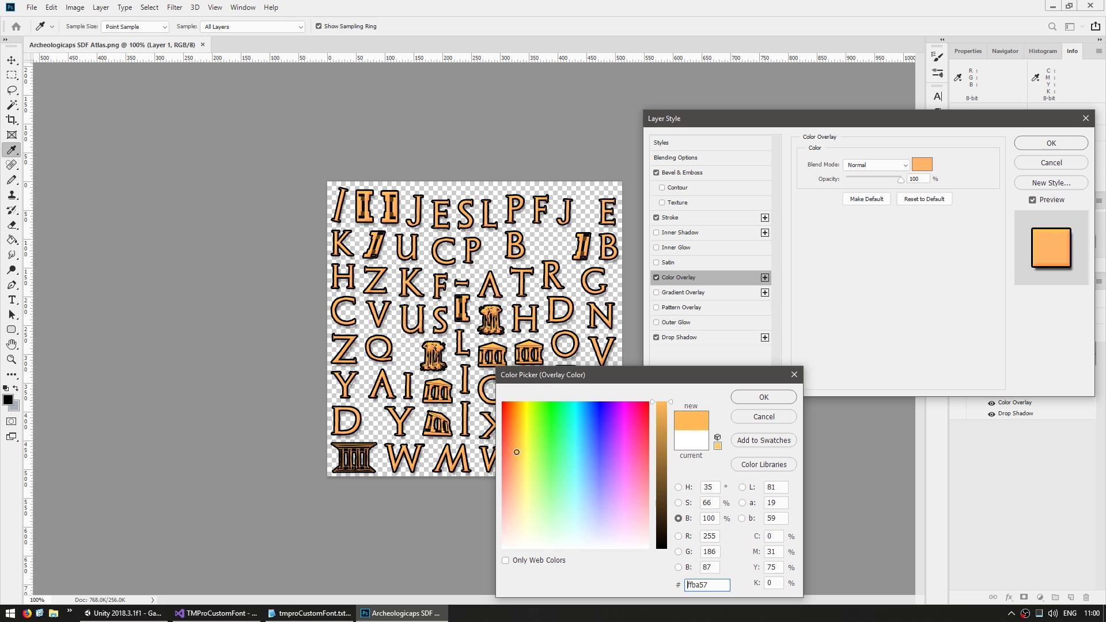
click(764, 397)
- Set the bevel lighting Altitude to 10 and apply the layer effects
click(679, 173)
click(927, 314)
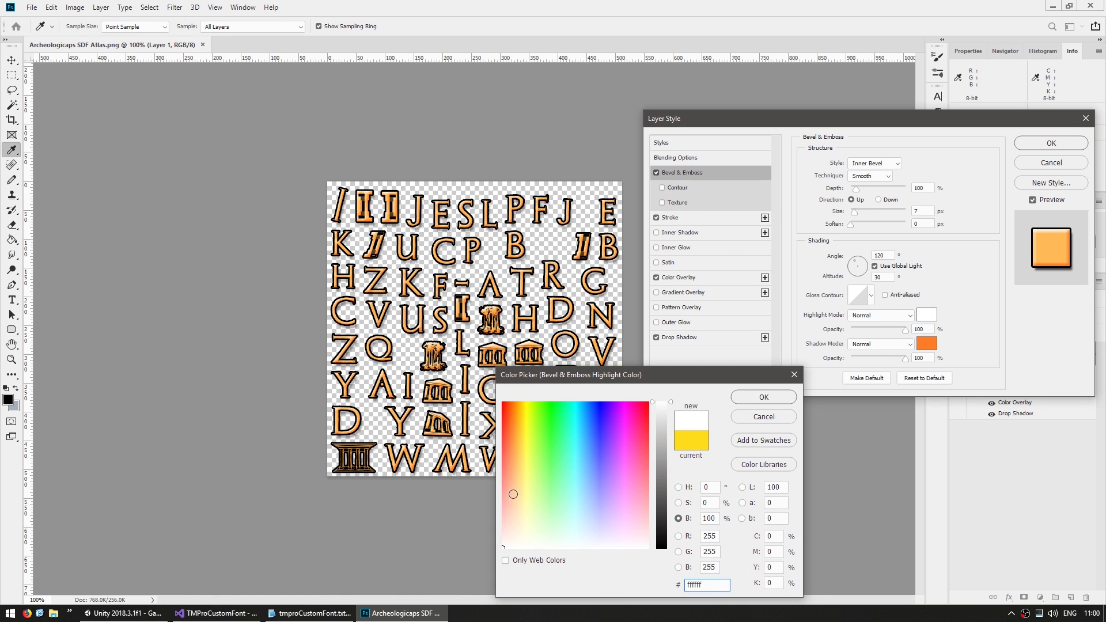
click(766, 417)
click(926, 315)
click(764, 397)
click(876, 277)
text(10)
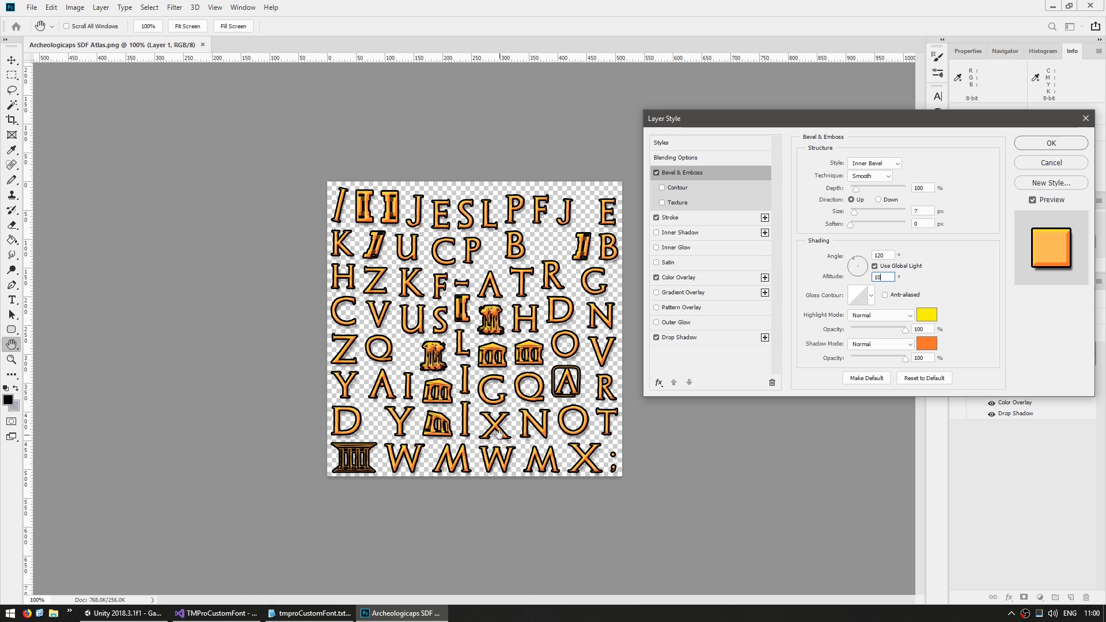
click(1044, 144)
key(g)
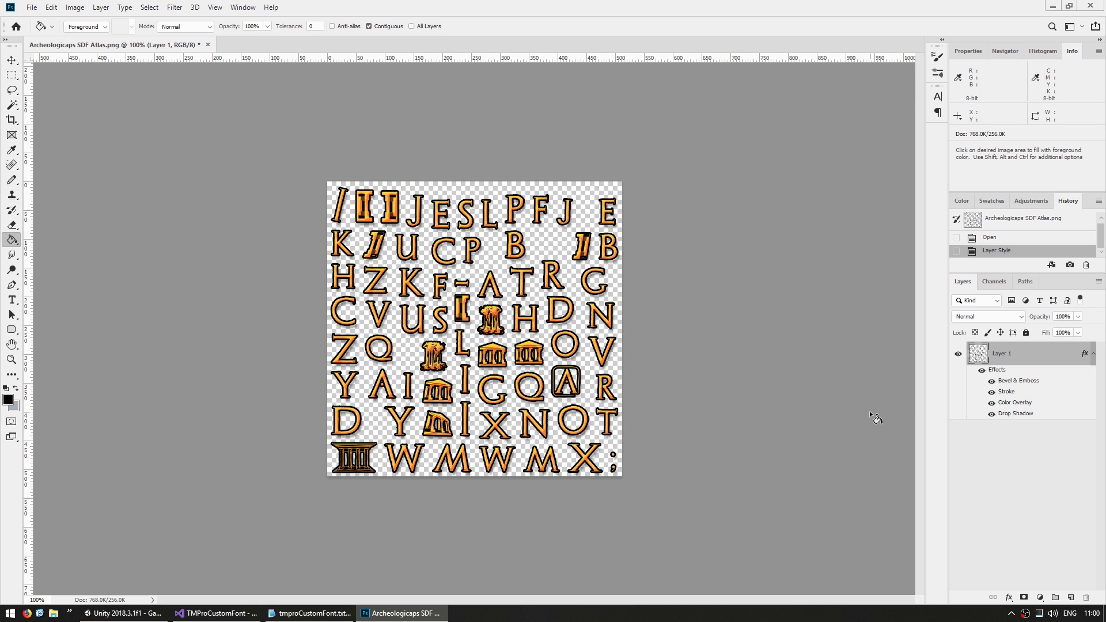
- Switch the Archeologicaps SDF Material's shader to TextMeshPro > Bitmap Custom Atlas
key(alt+Tab)
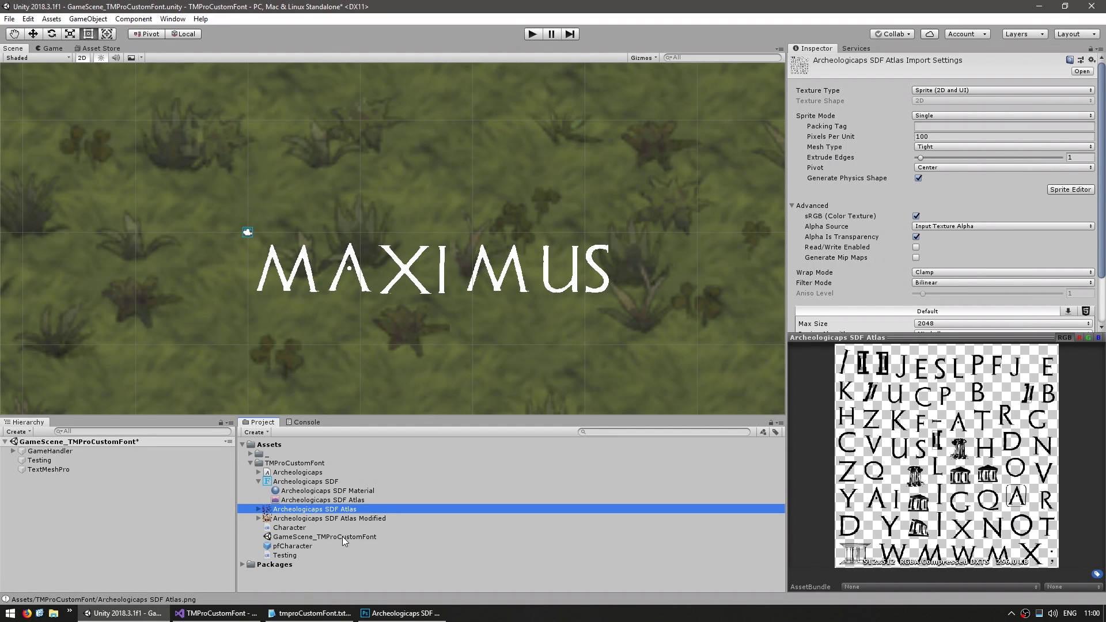
click(299, 518)
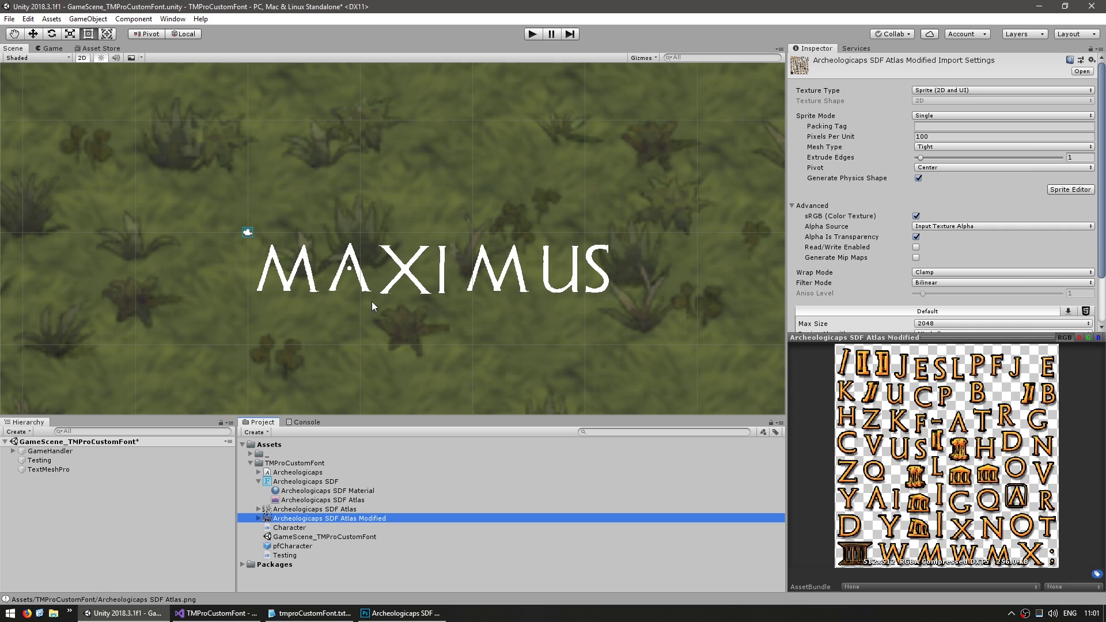
click(316, 482)
click(295, 491)
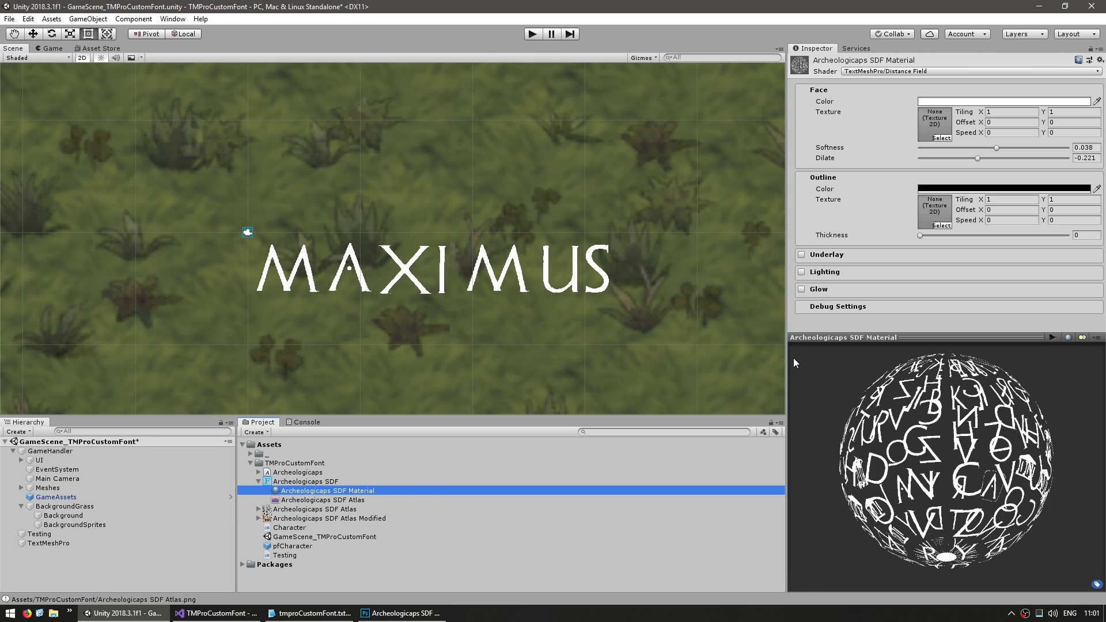
click(890, 71)
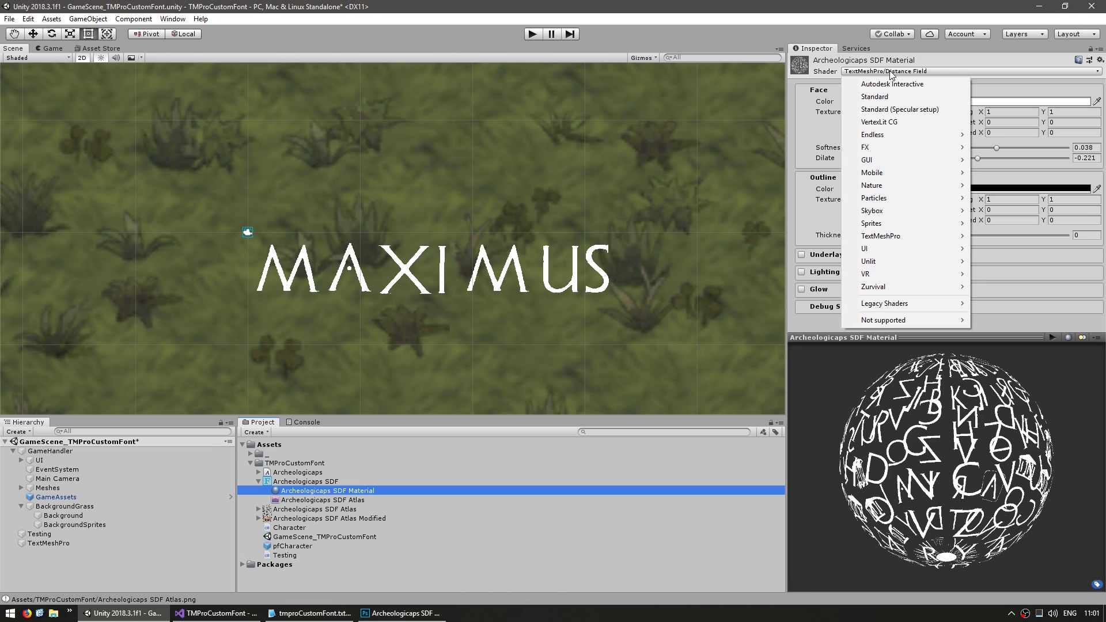
mouse_move(902, 236)
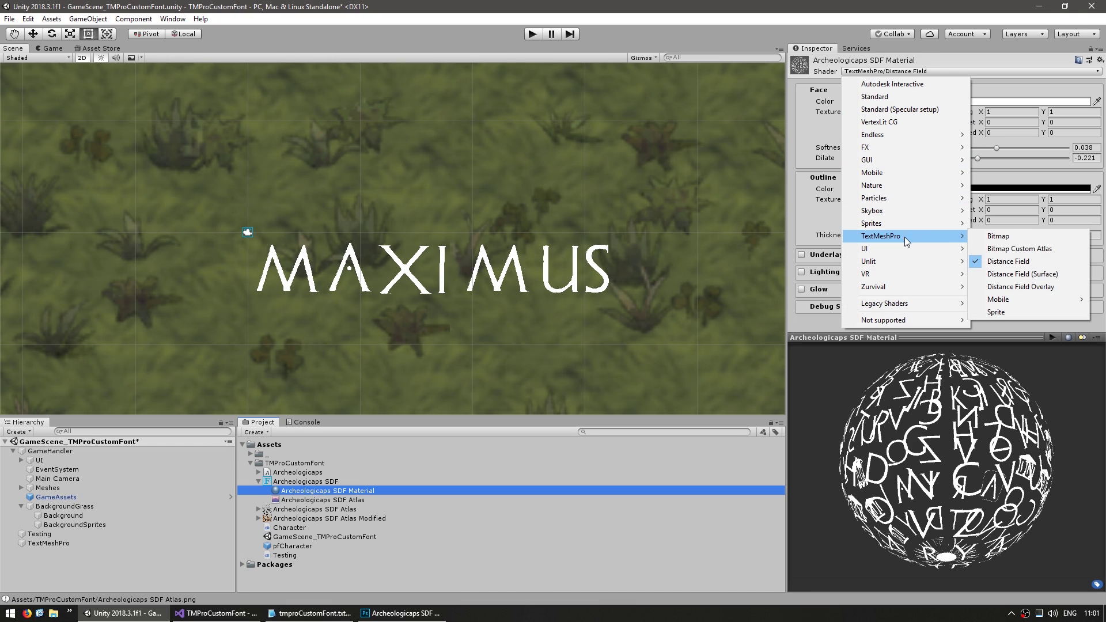
click(1033, 251)
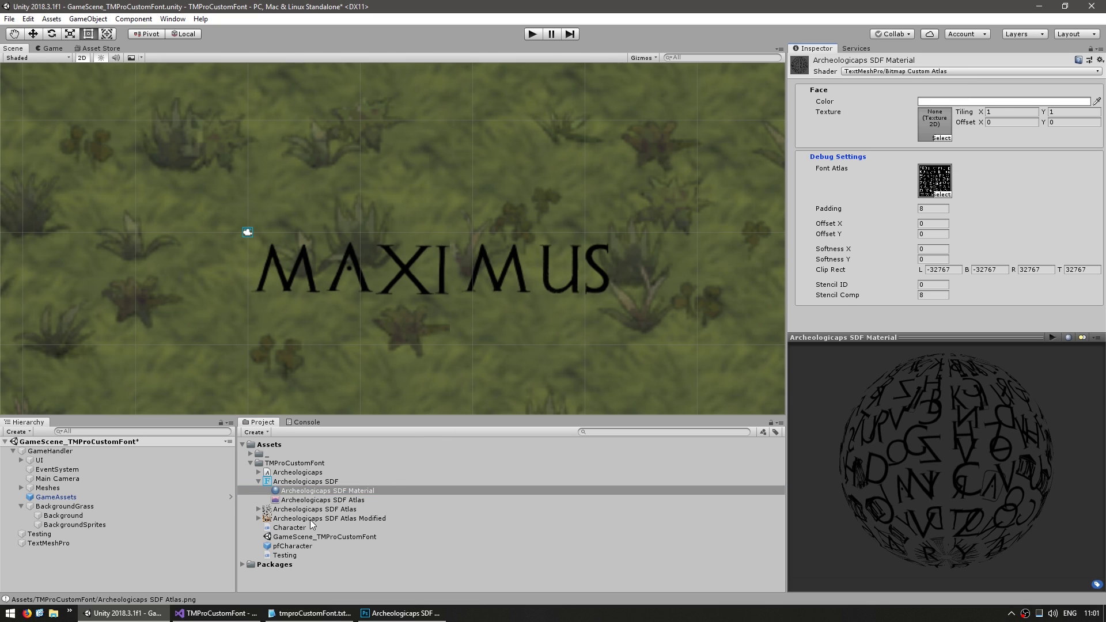
- Assign the orange modified atlas to the material's Font Atlas slot
drag(311, 522, 934, 180)
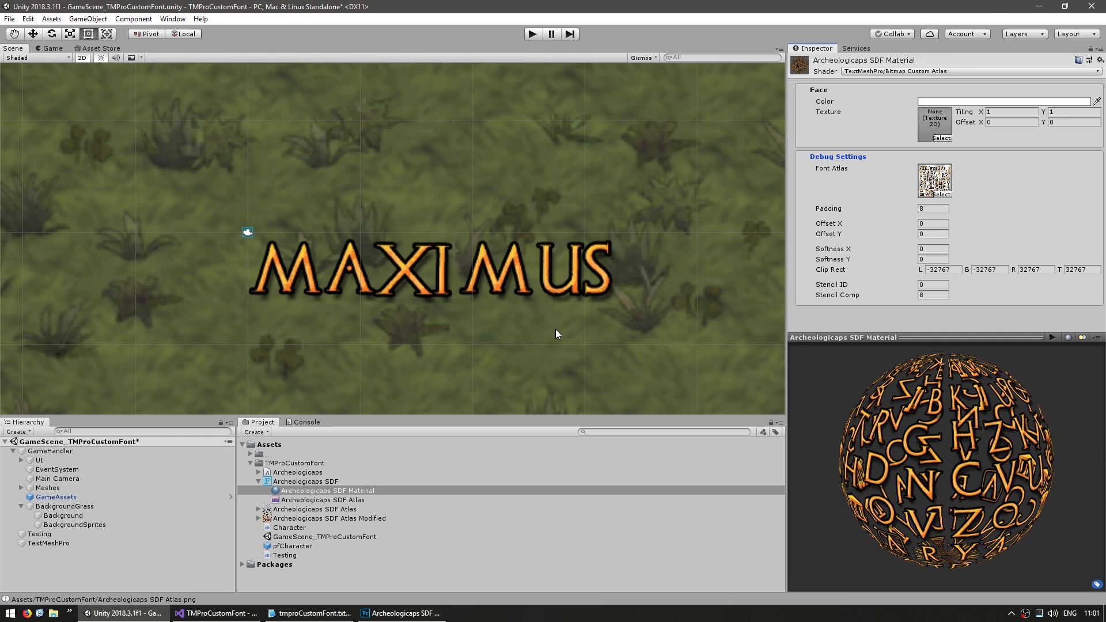
scroll(593, 307, up, 3)
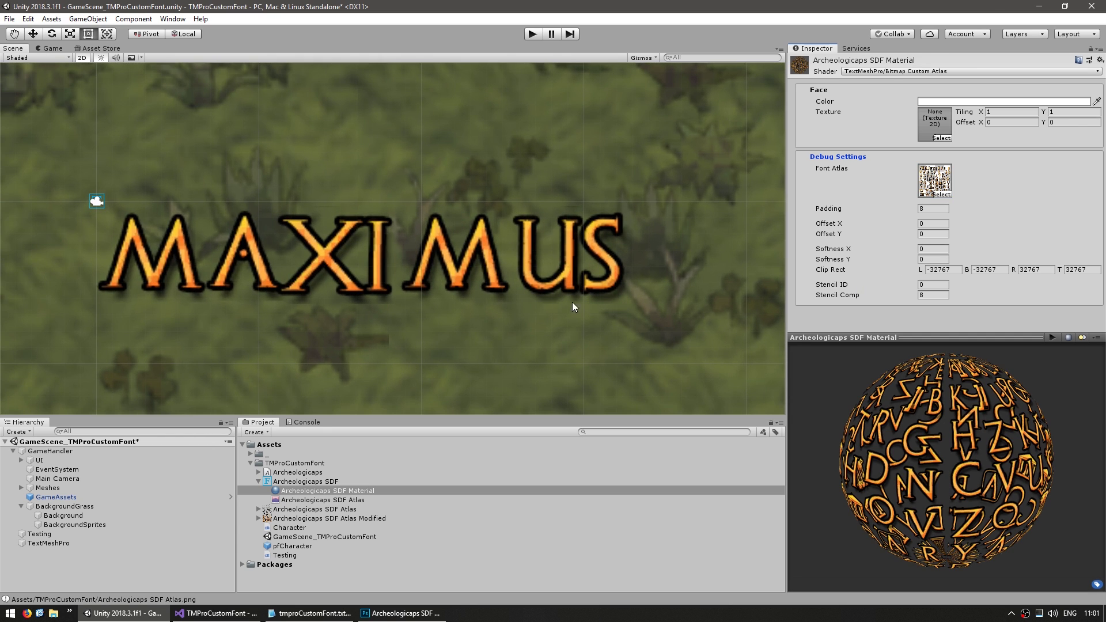
scroll(633, 357, down, 2)
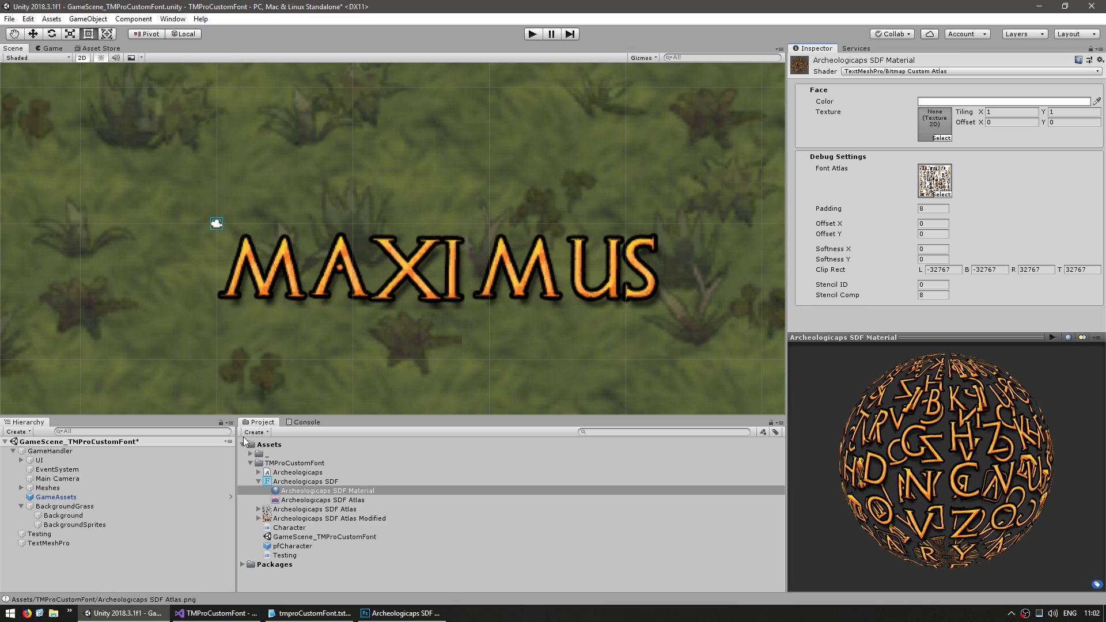
- Add a second line 'this is normal t' under MAXIMUS in the TextMeshPro text
click(57, 544)
scroll(876, 272, down, 6)
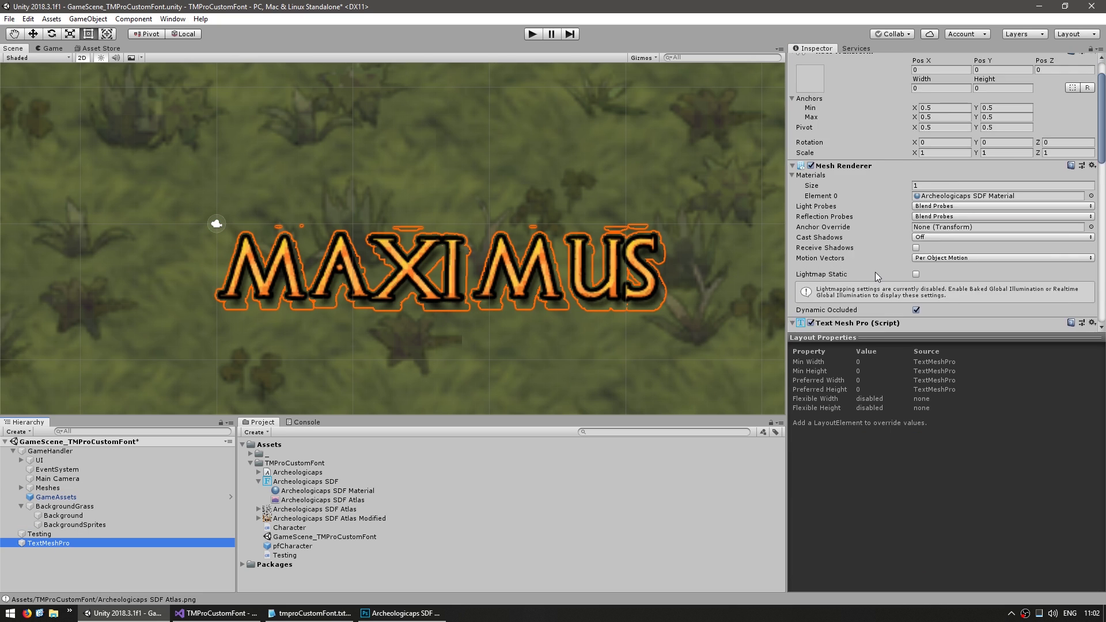
click(880, 178)
key(ctrl+s)
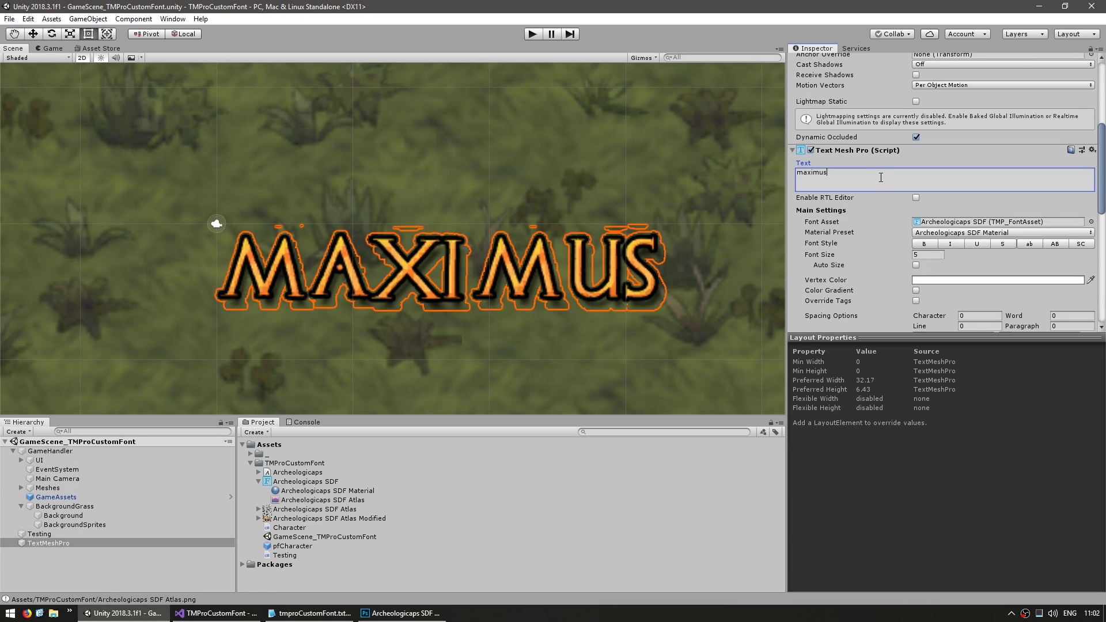
text(this is normal text)
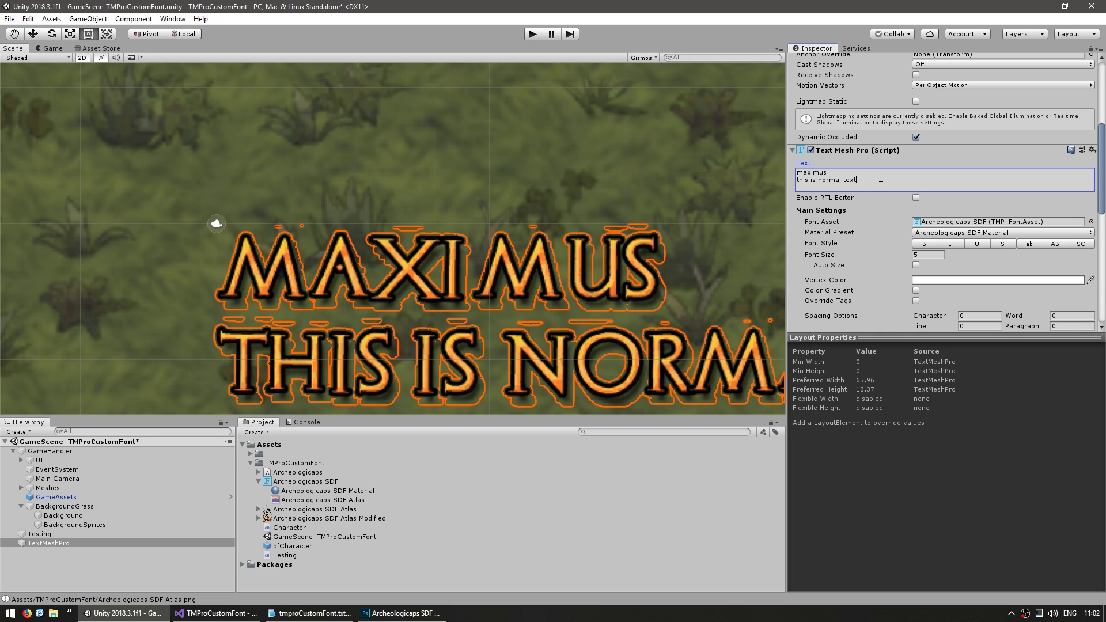
scroll(473, 247, down, 4)
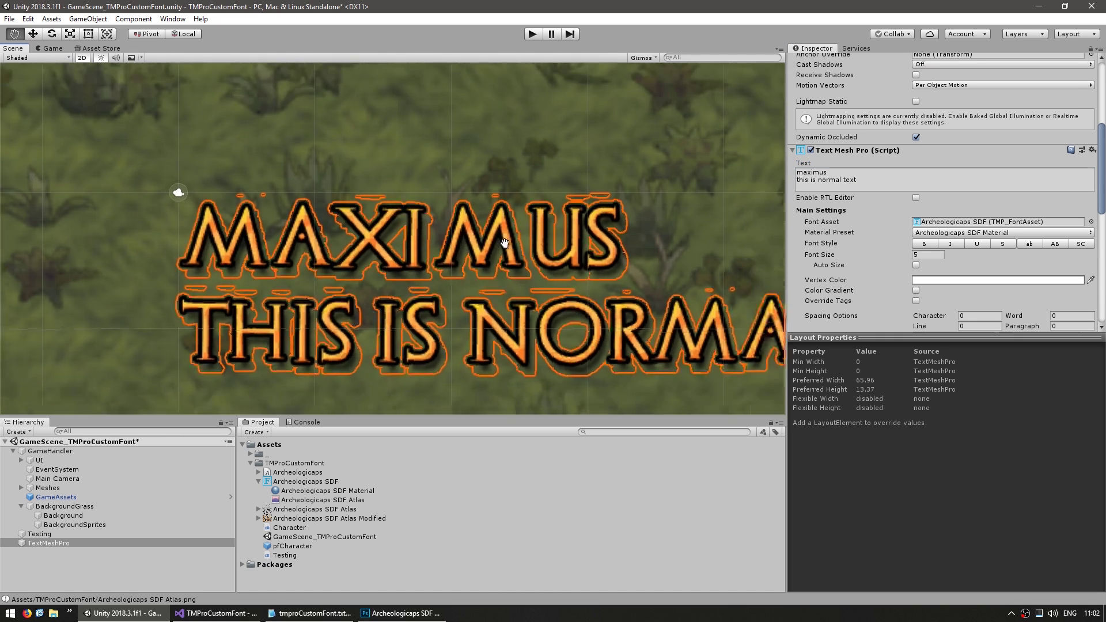
middle_drag(507, 240, 478, 249)
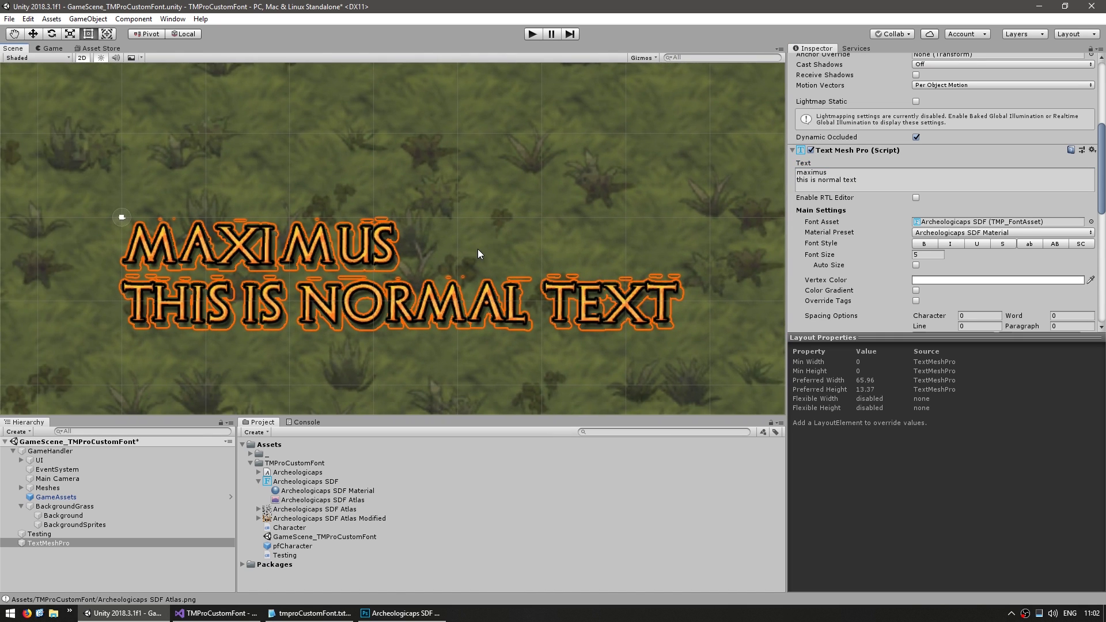
click(411, 257)
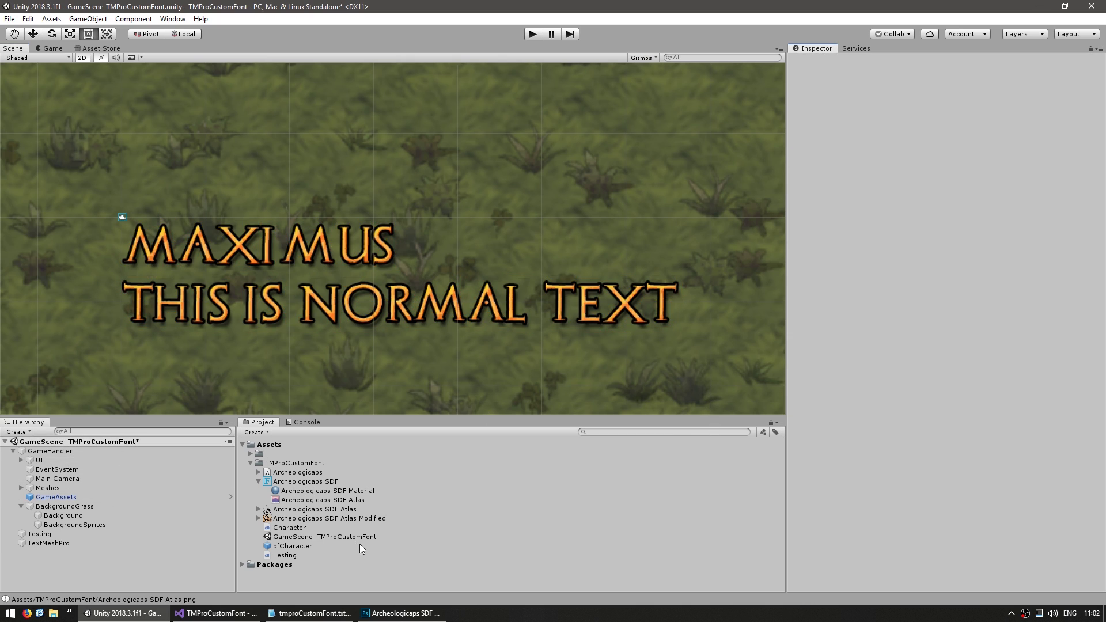
- Open the pfCharacter prefab and frame its nameTextMeshPro label
double_click(266, 547)
click(67, 484)
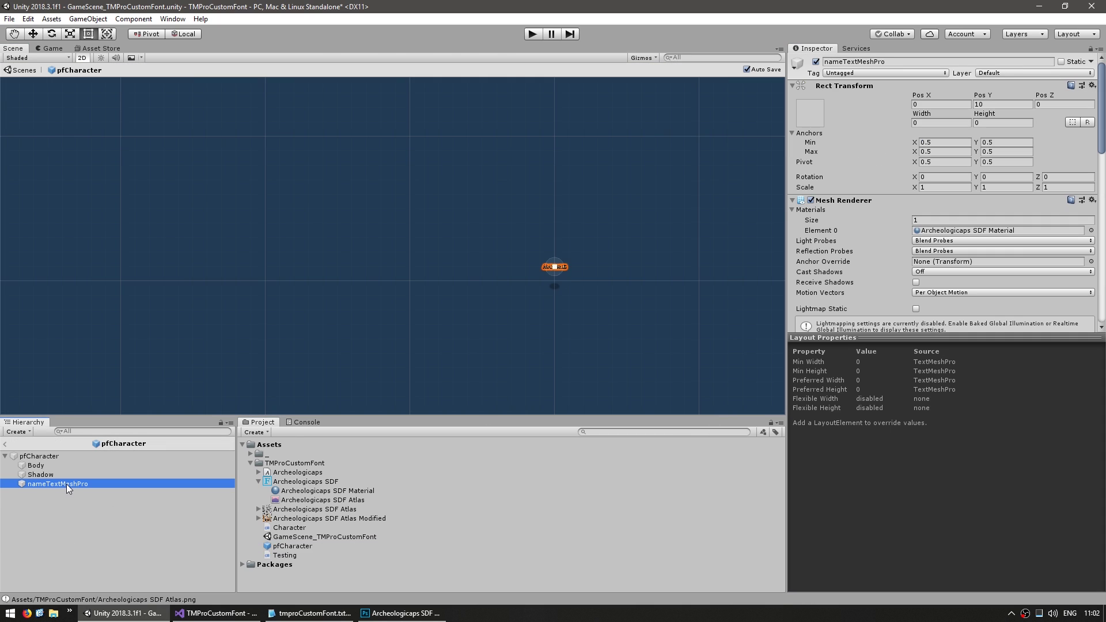
double_click(67, 484)
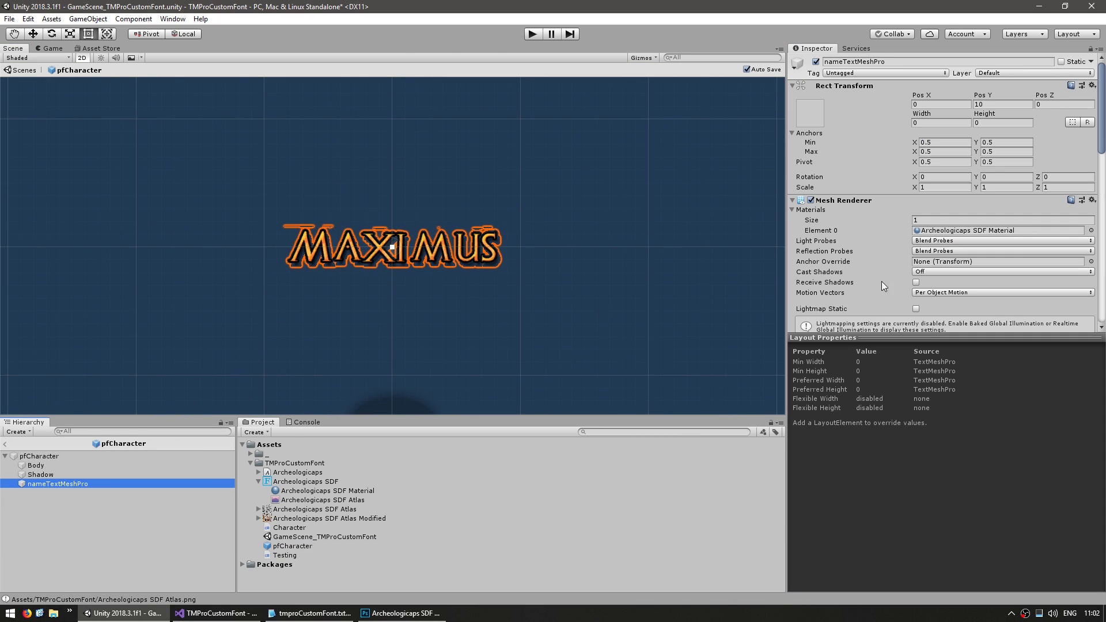
scroll(859, 286, down, 5)
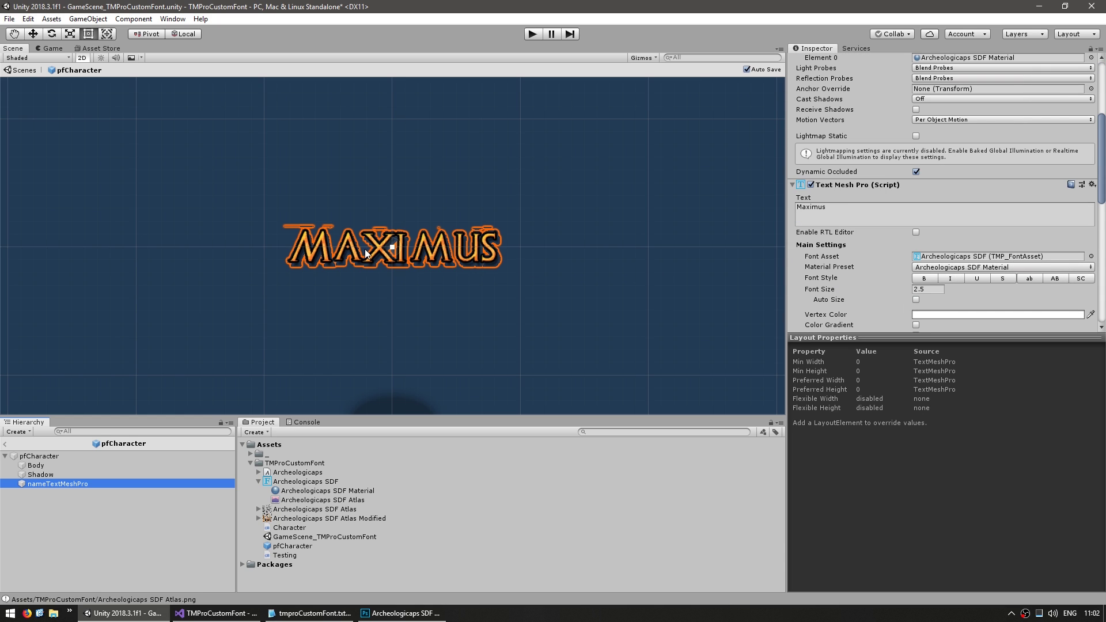
- Run the game in play mode to see the orange name labels
click(149, 530)
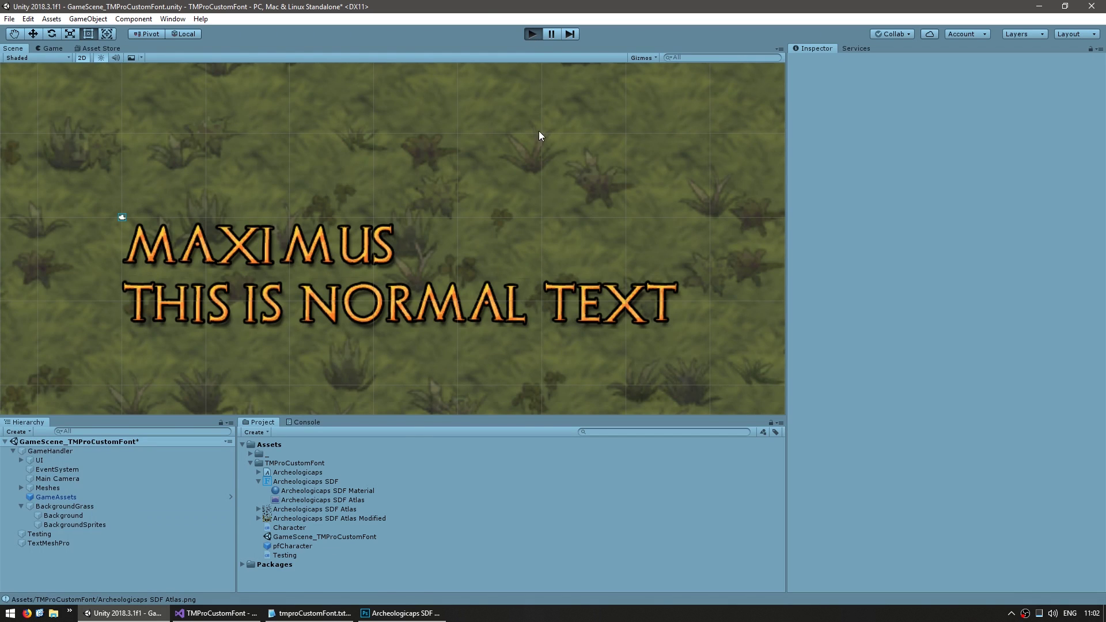